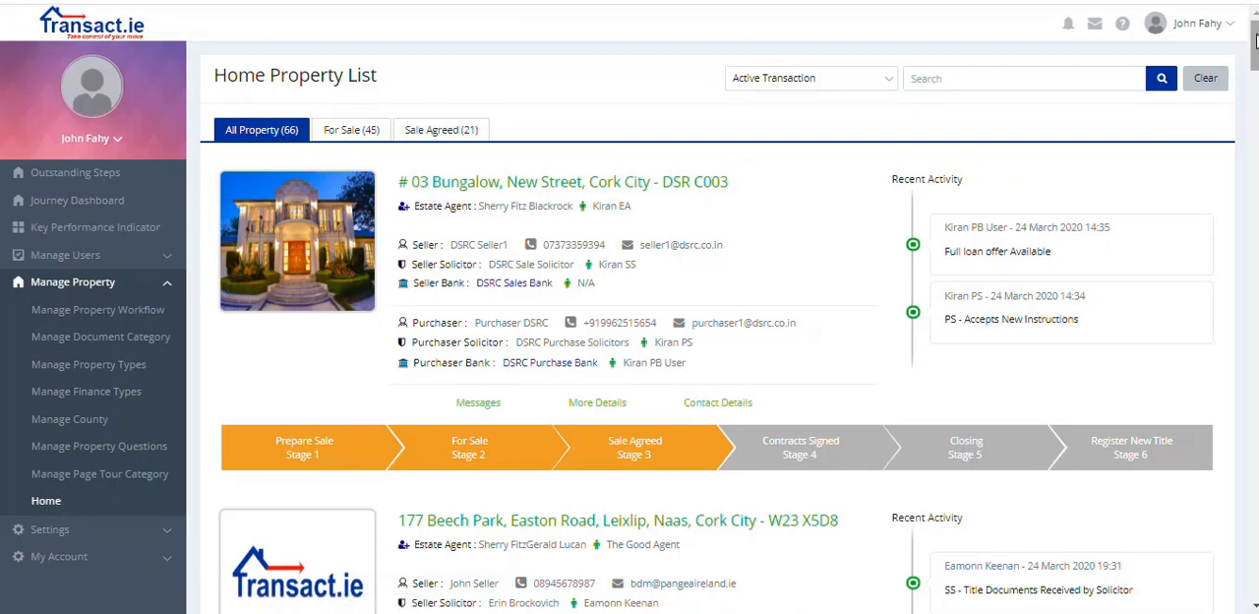
Step: Open the details of the second listed property and go to the 02 Legal category of its documents
left_click_drag(1254, 40, 1254, 62)
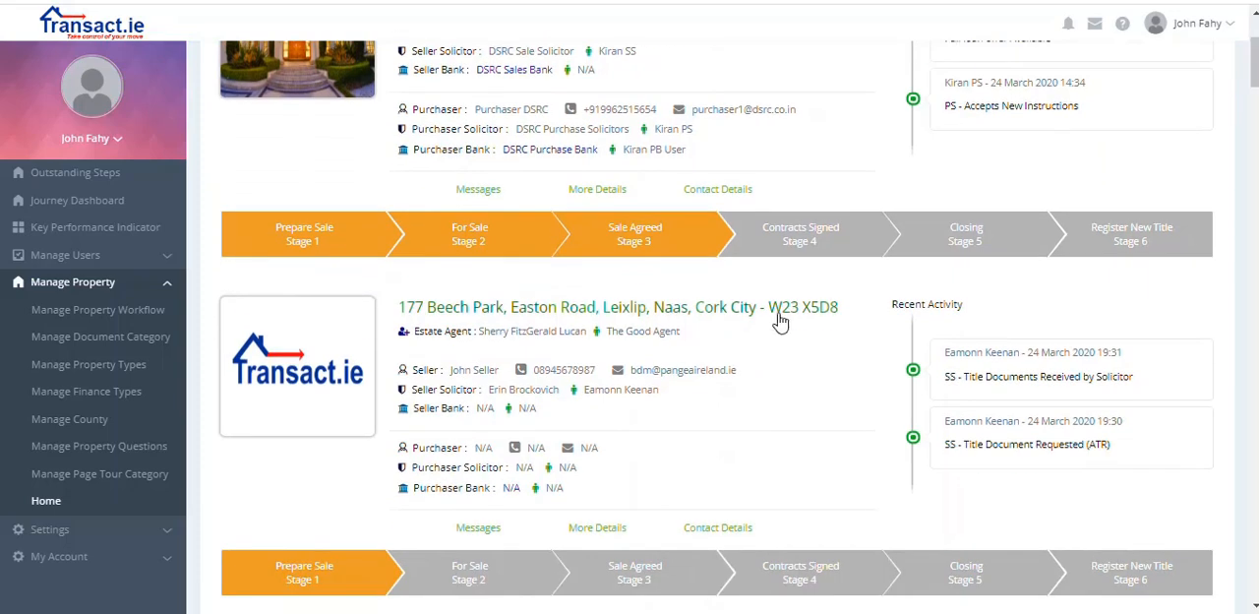
left_click(603, 527)
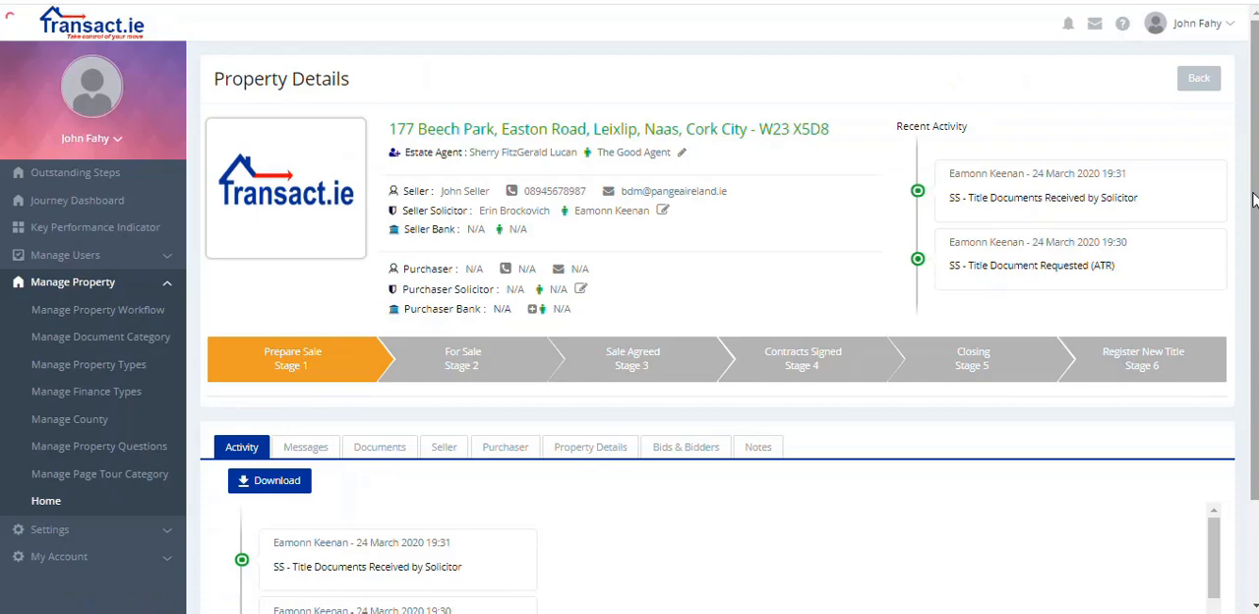
left_click_drag(1255, 201, 1255, 295)
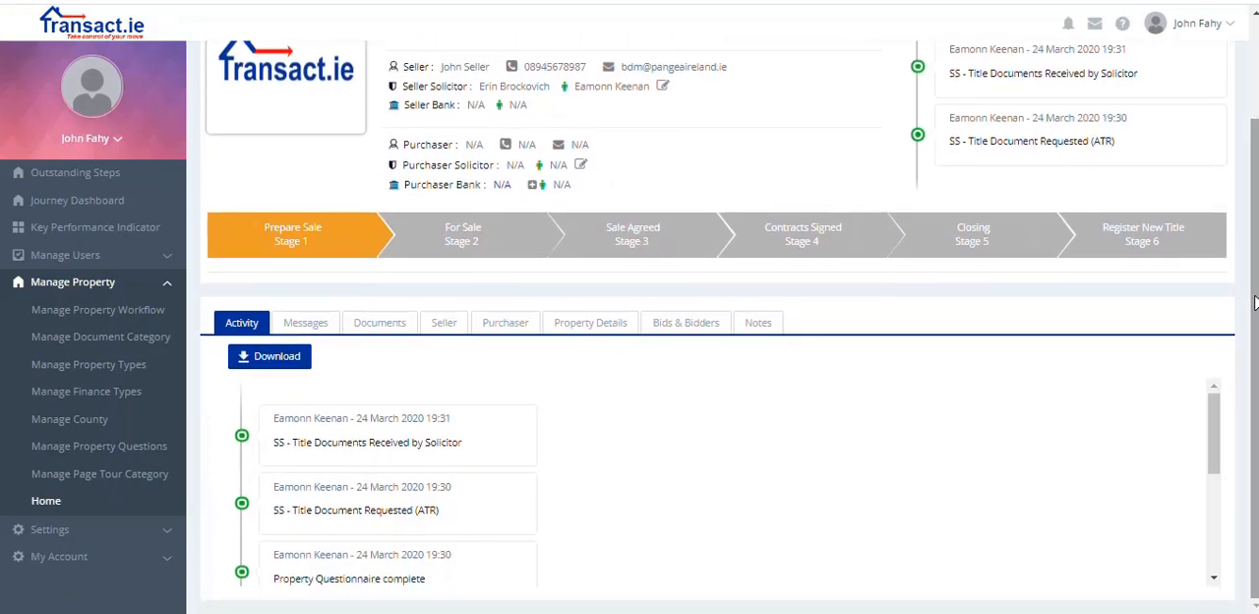
left_click(406, 325)
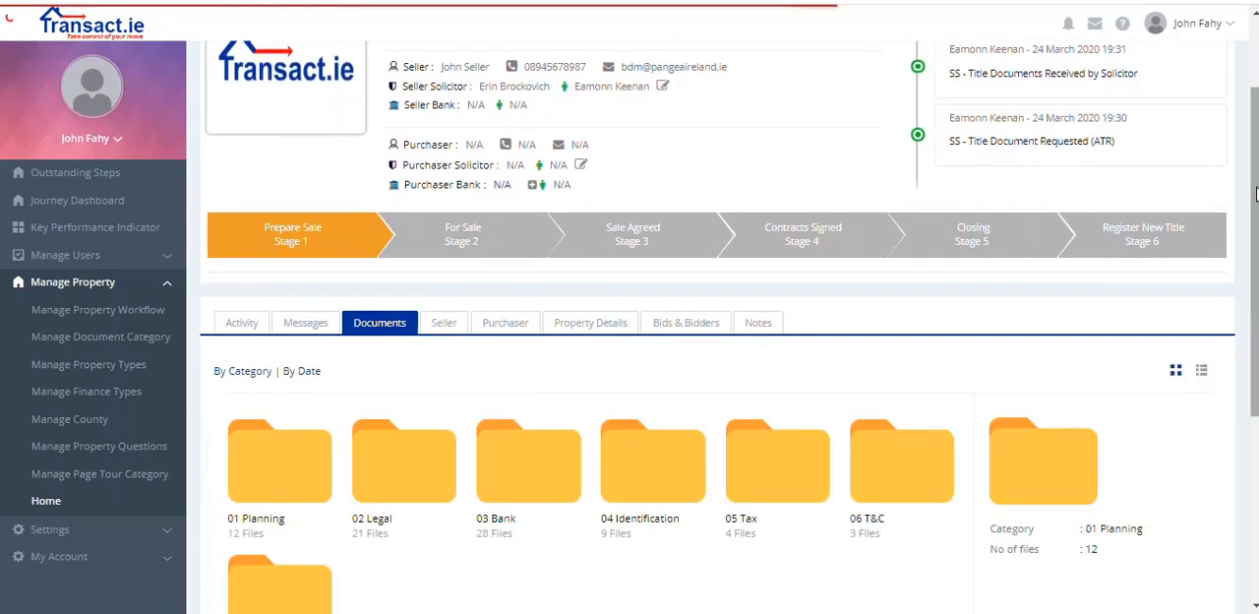
left_click_drag(1256, 194, 1255, 263)
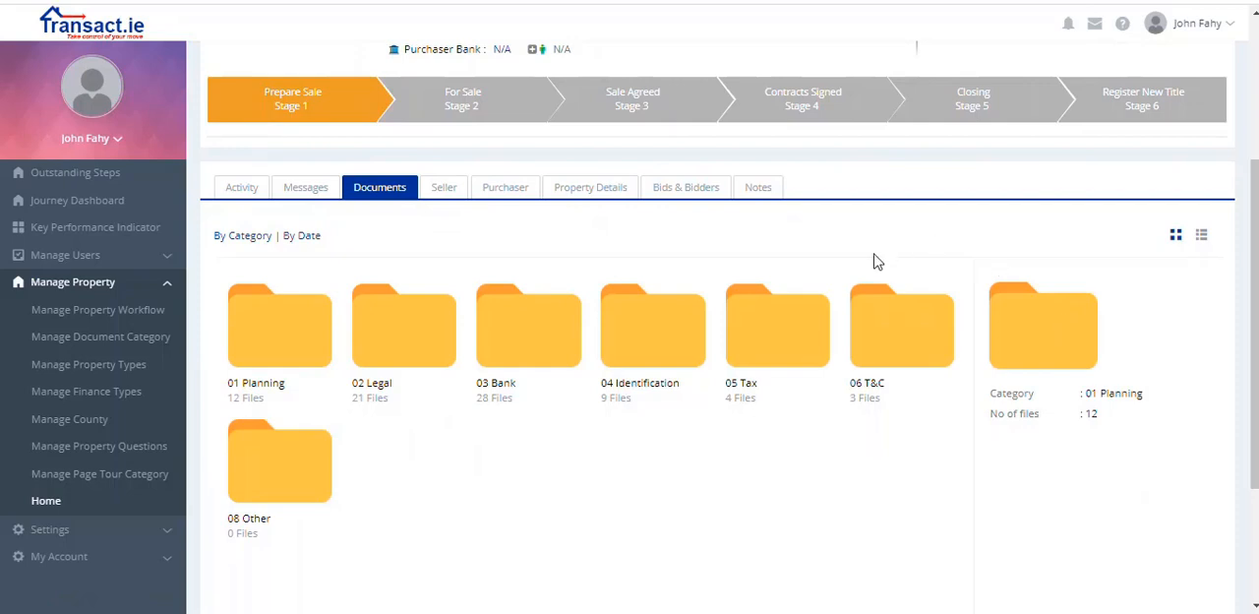
mouse_move(427, 324)
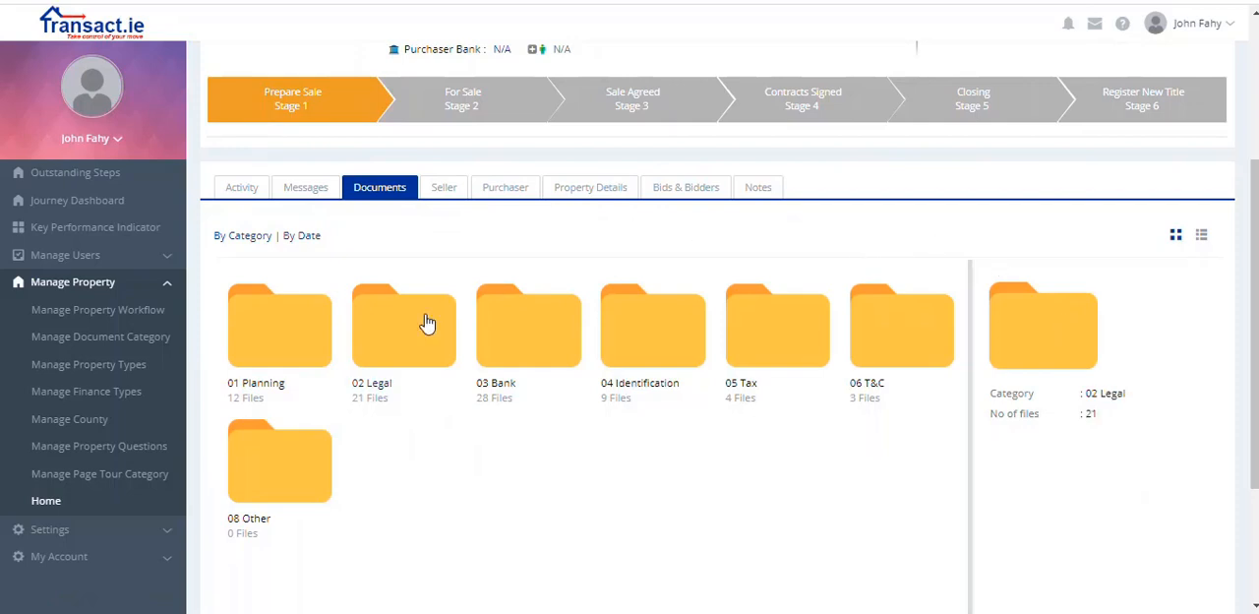
left_click(428, 323)
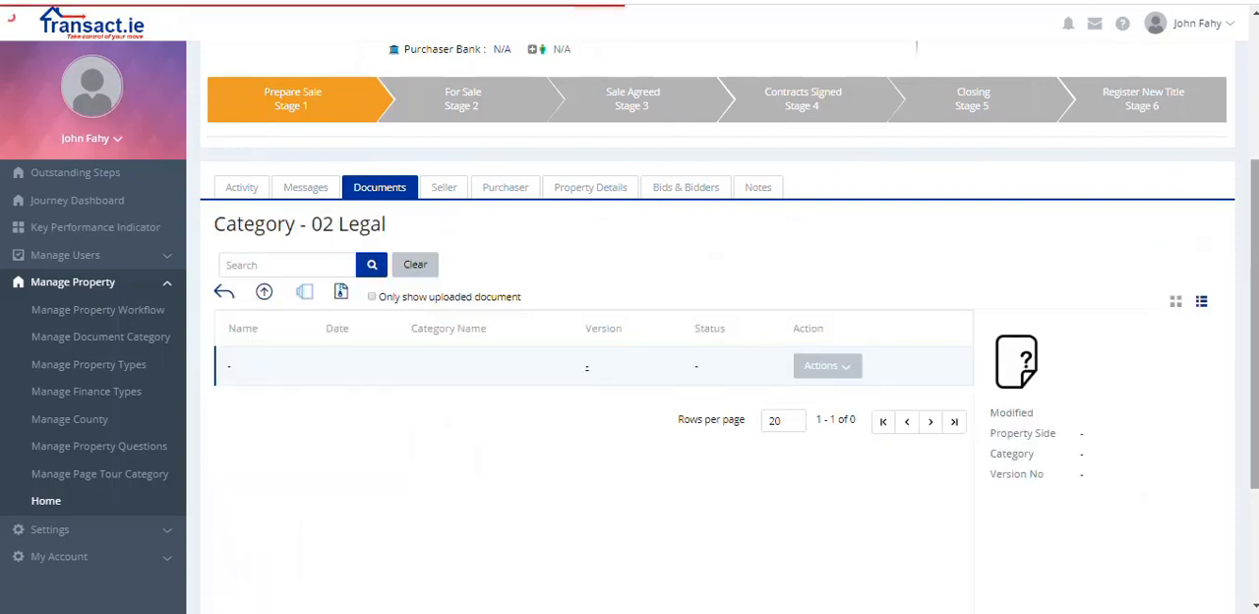
Step: Upload the file Letter of Authority (15) to the Letter of Authority entry, checking its signature lines in the preview before submitting
left_click_drag(1253, 215, 1252, 349)
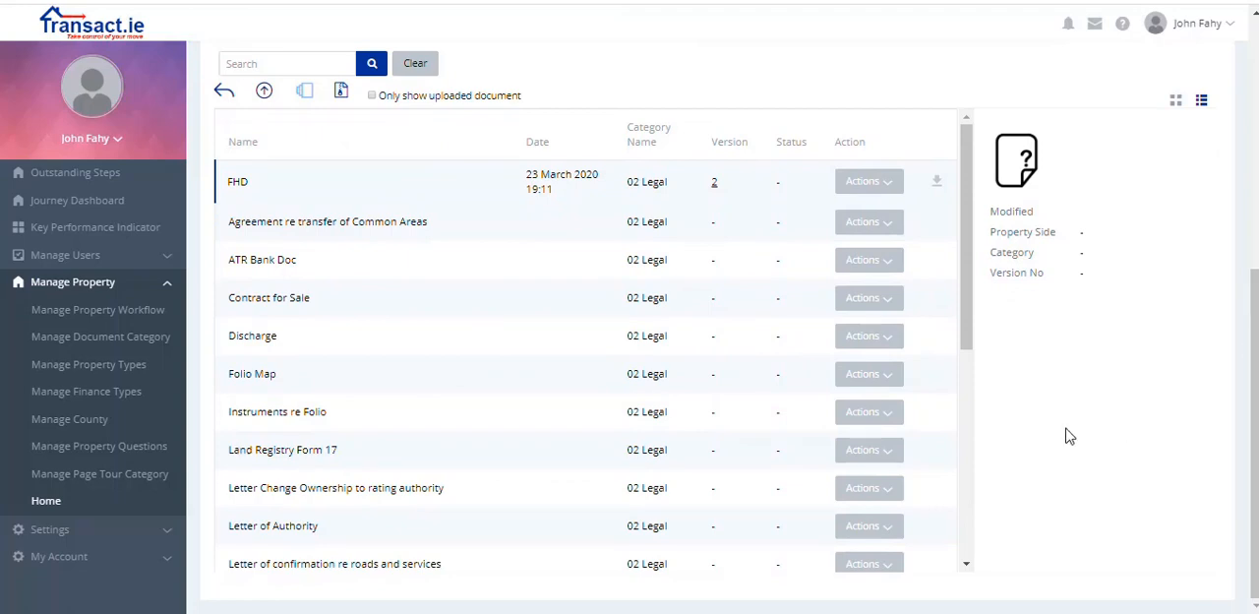
left_click(880, 531)
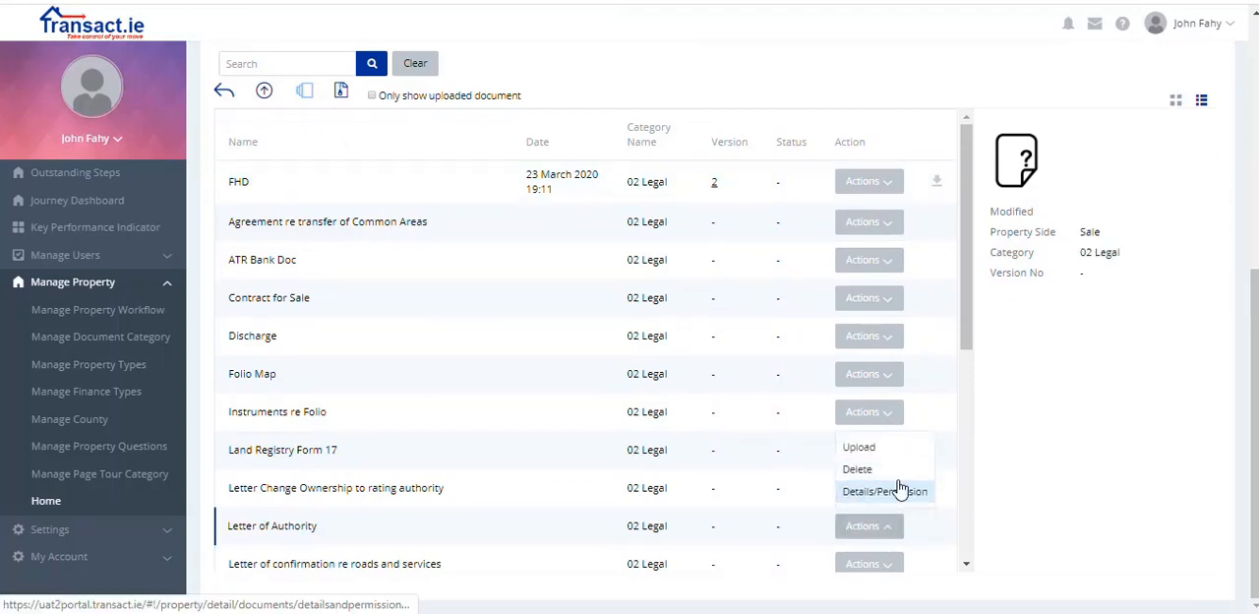
left_click(873, 446)
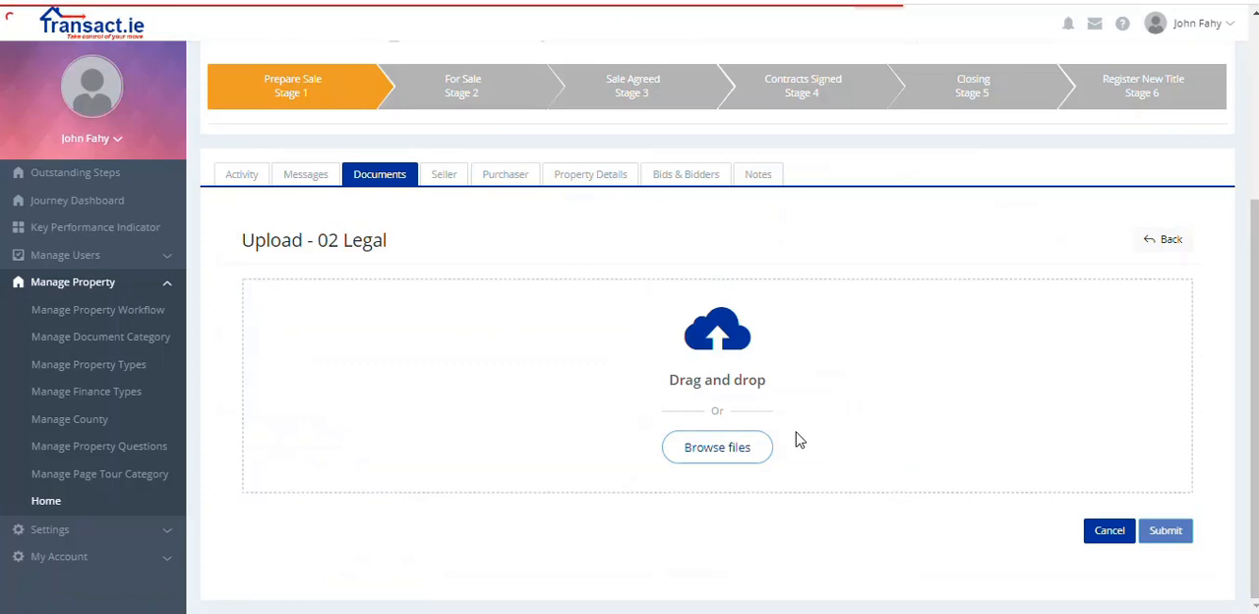
left_click(722, 448)
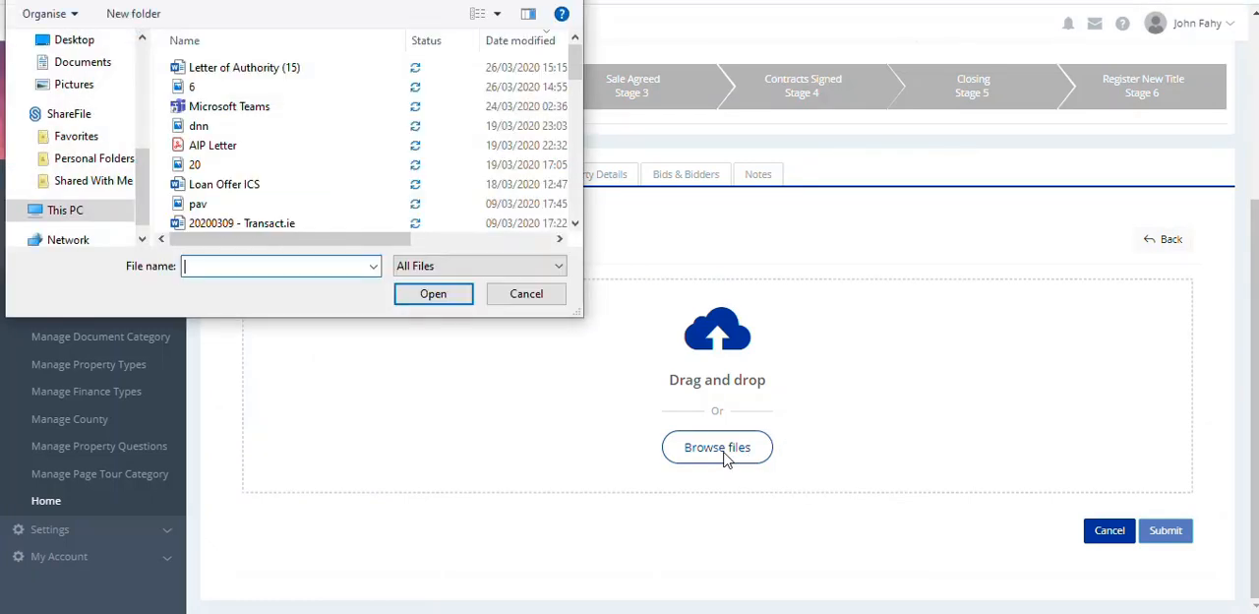
left_click(295, 67)
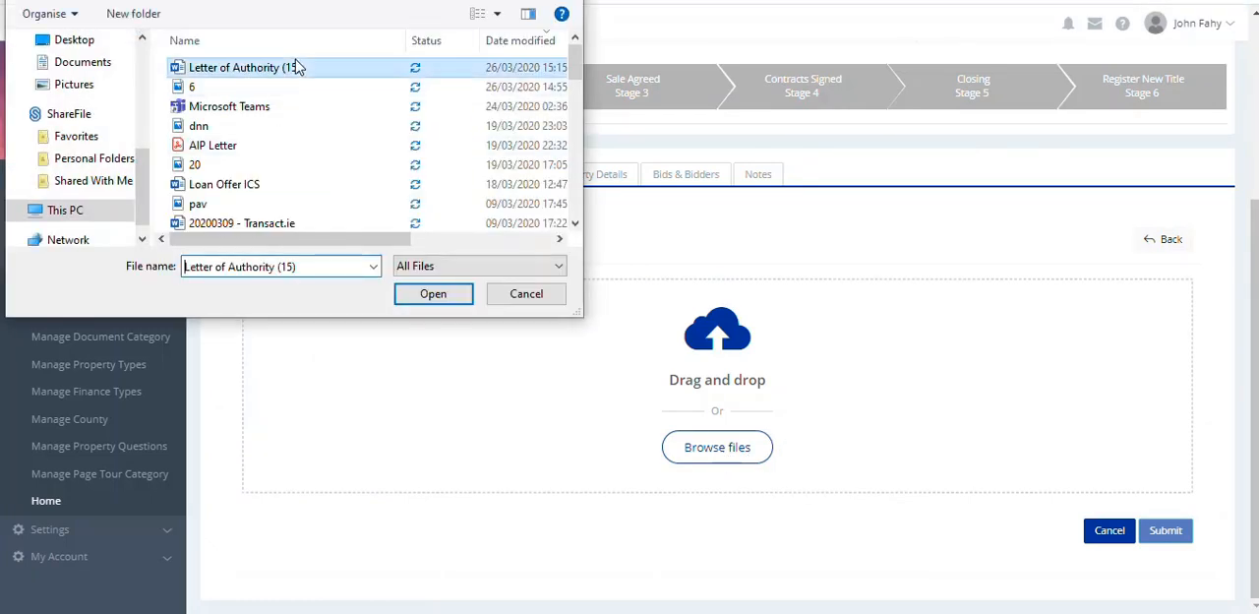
left_click(433, 300)
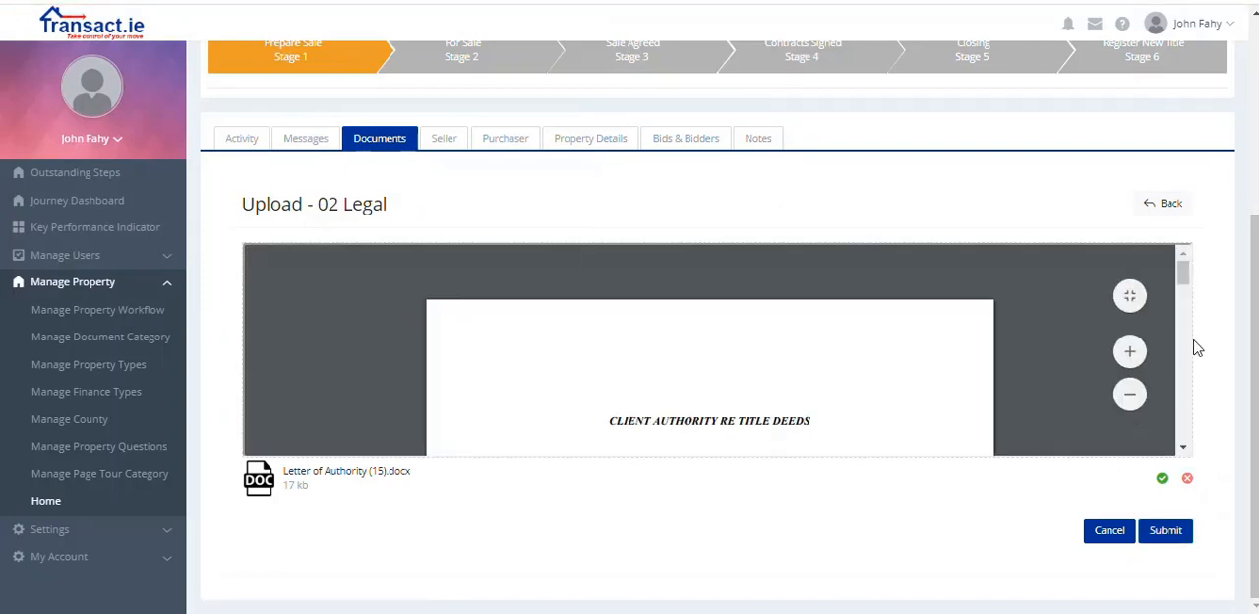
left_click_drag(1183, 283, 1184, 338)
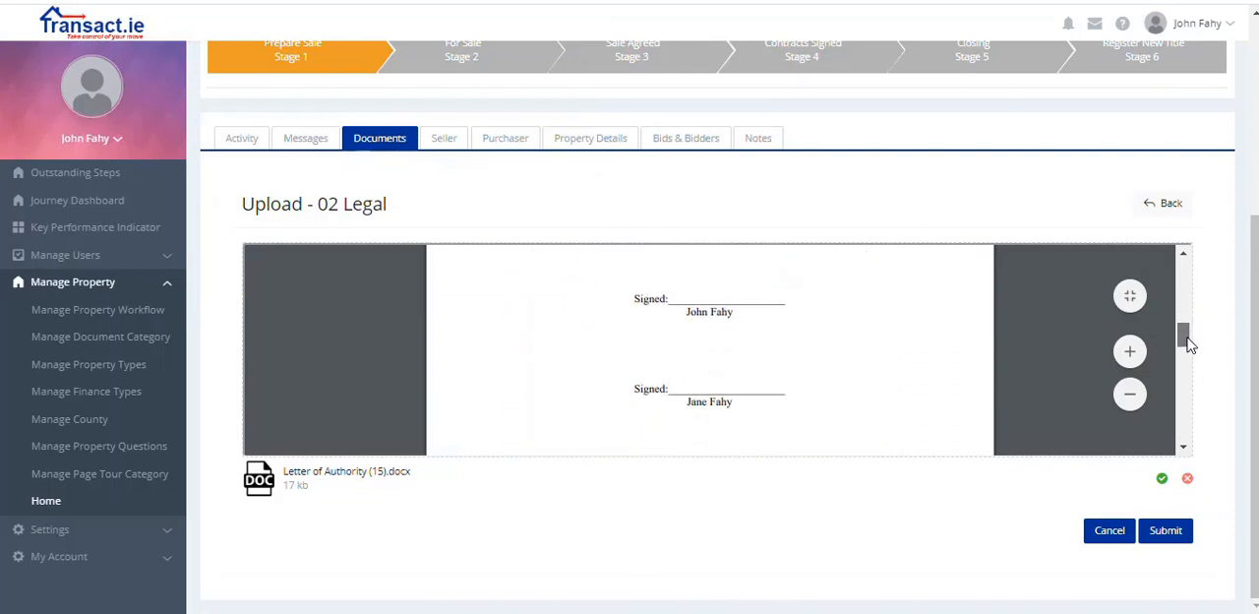
left_click(1179, 534)
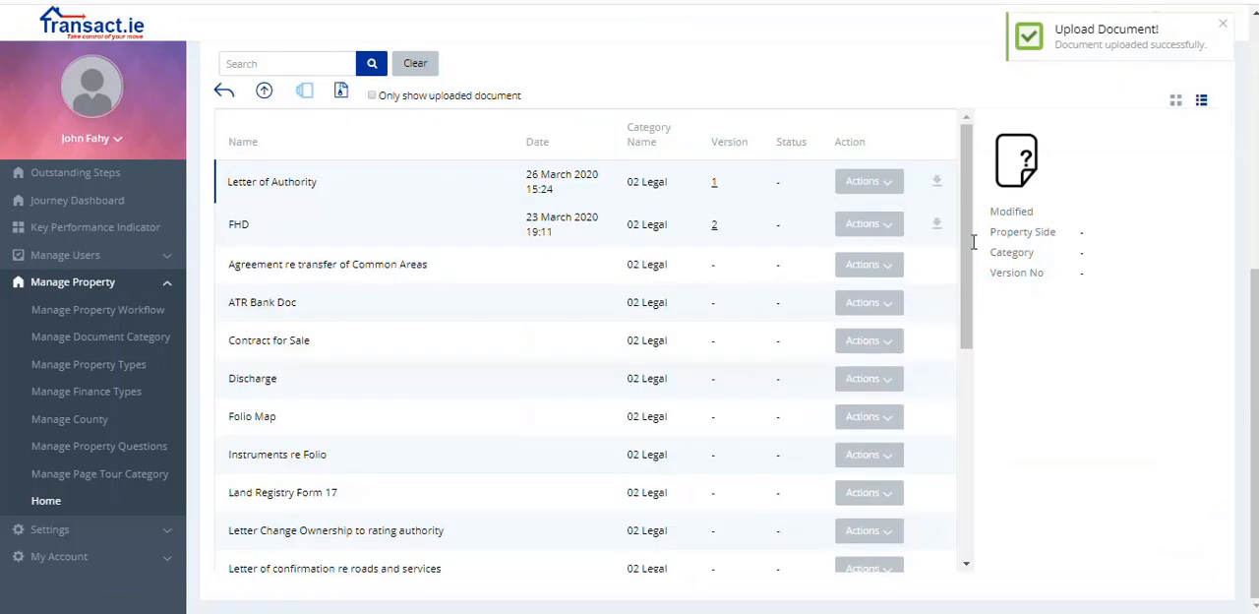
Step: Start a signature request for the uploaded Letter of Authority document
left_click(892, 183)
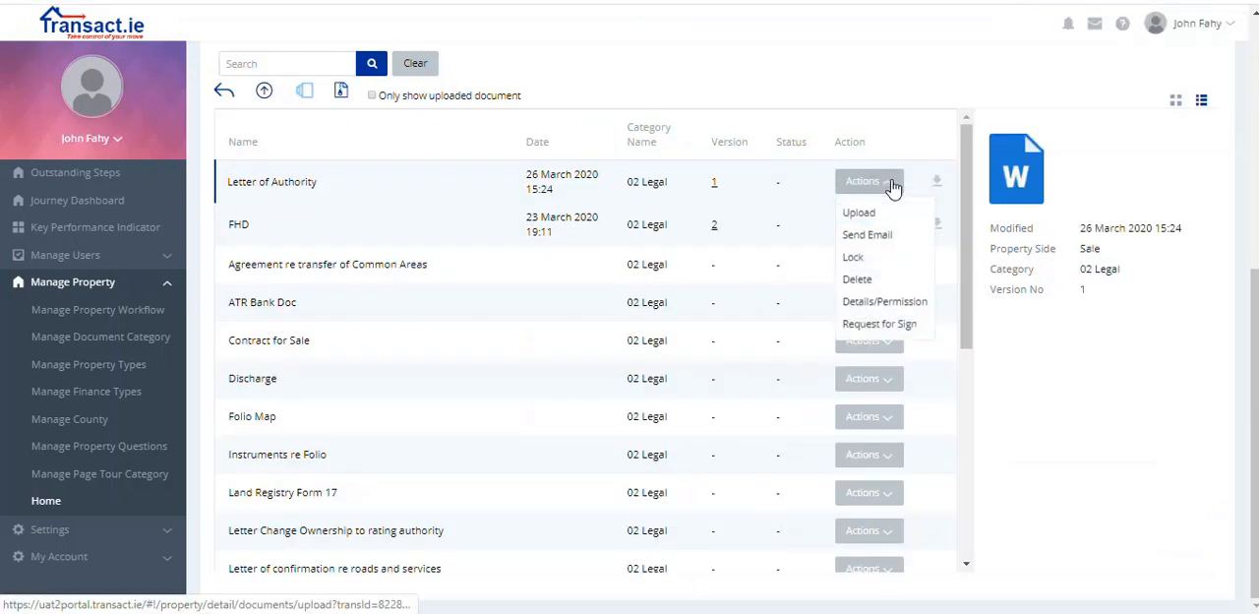
left_click(879, 324)
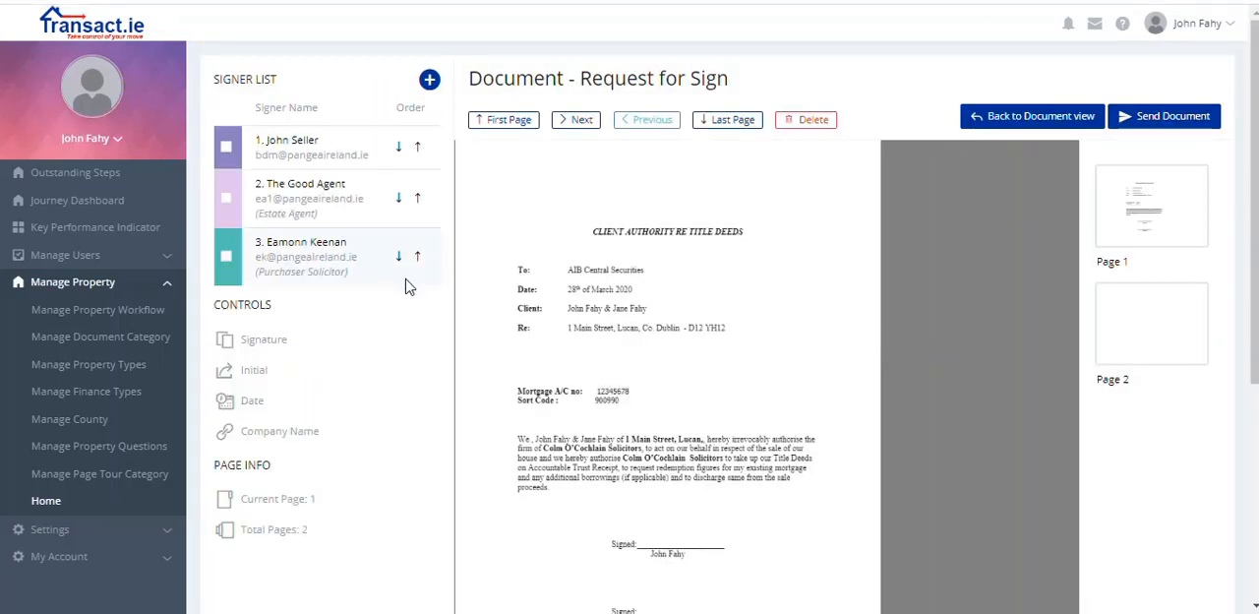
left_click(429, 80)
left_click(873, 21)
Step: Add the first client as a signer with full name and e-mail, and place their Signature field on the first Signed line
left_click(429, 80)
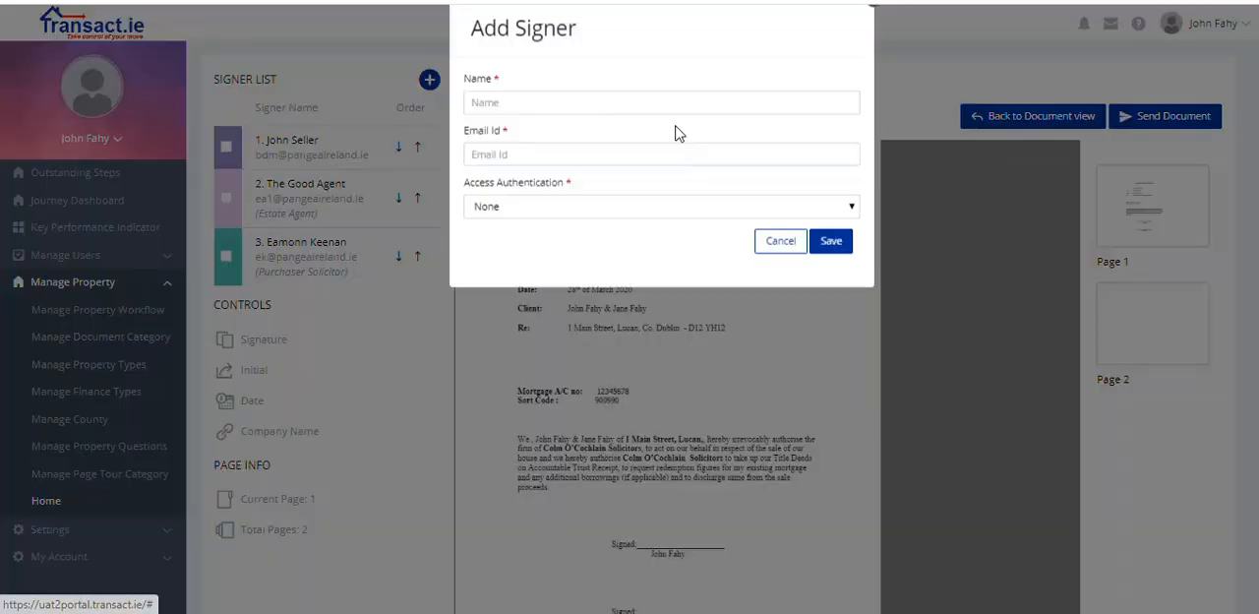
left_click(604, 125)
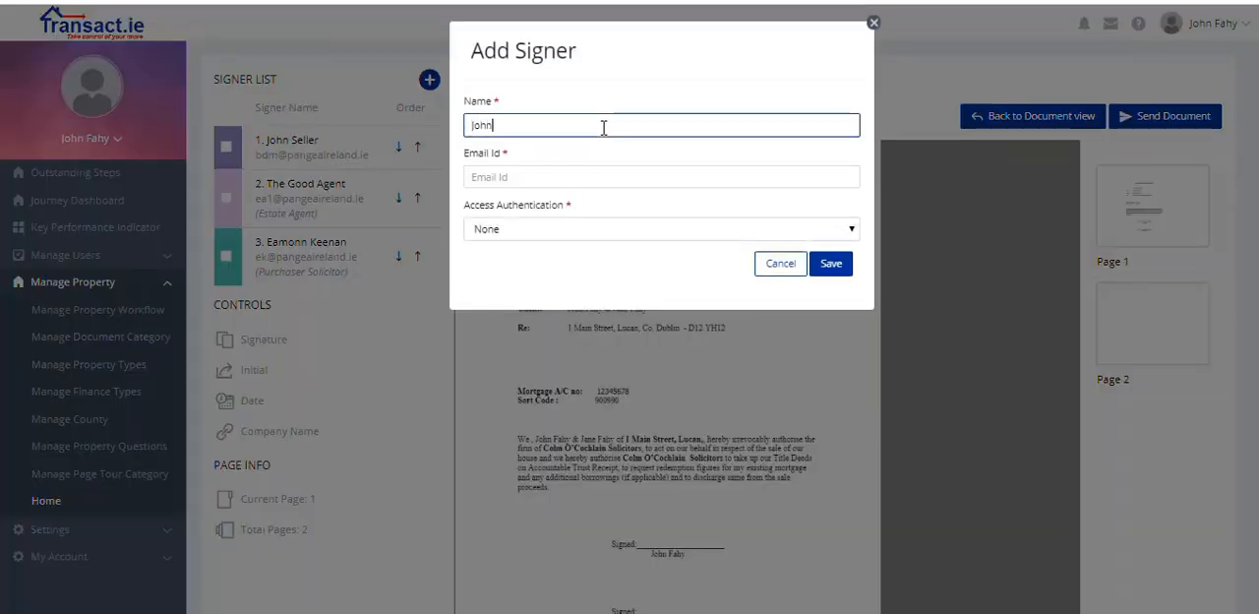
left_click(579, 175)
type("john")
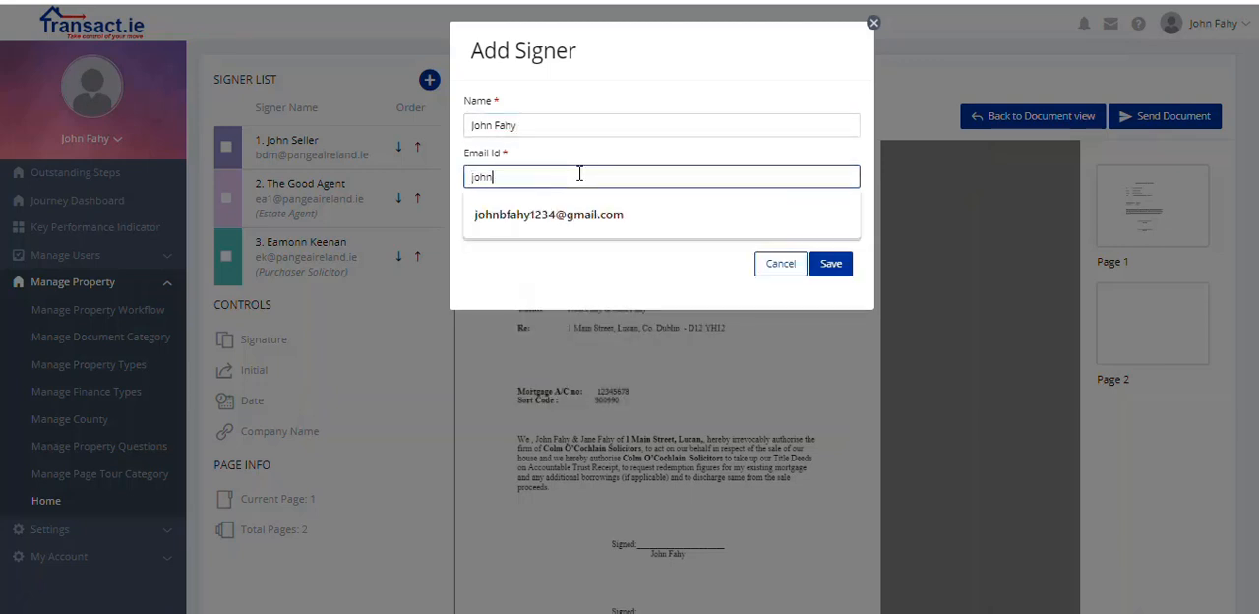
left_click(579, 214)
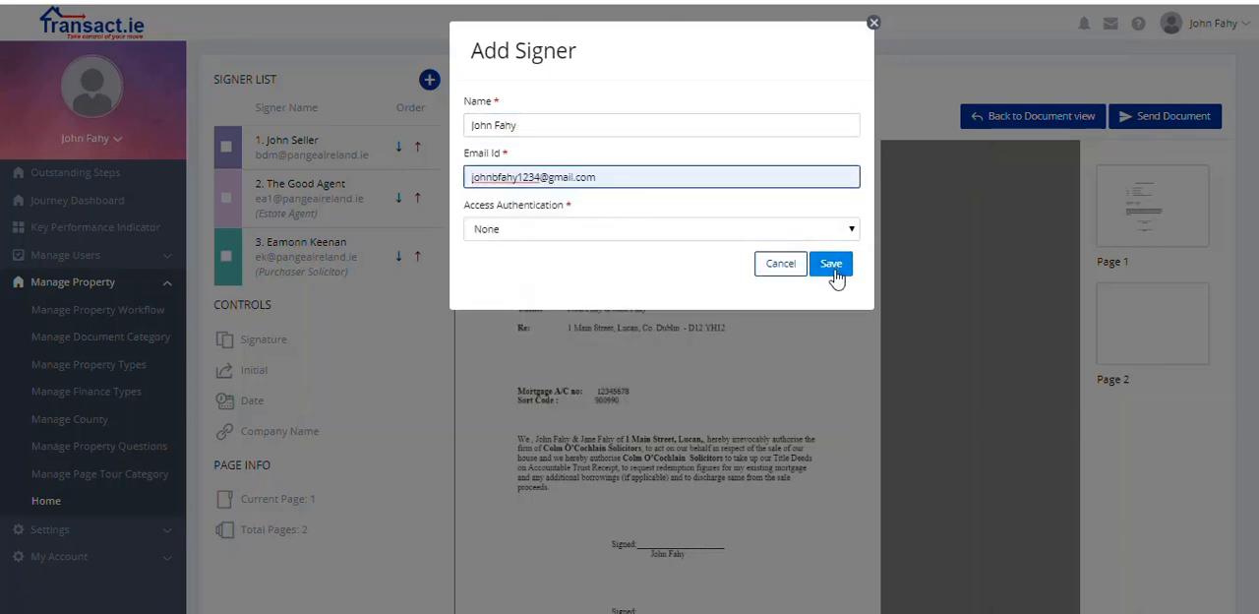
left_click(832, 267)
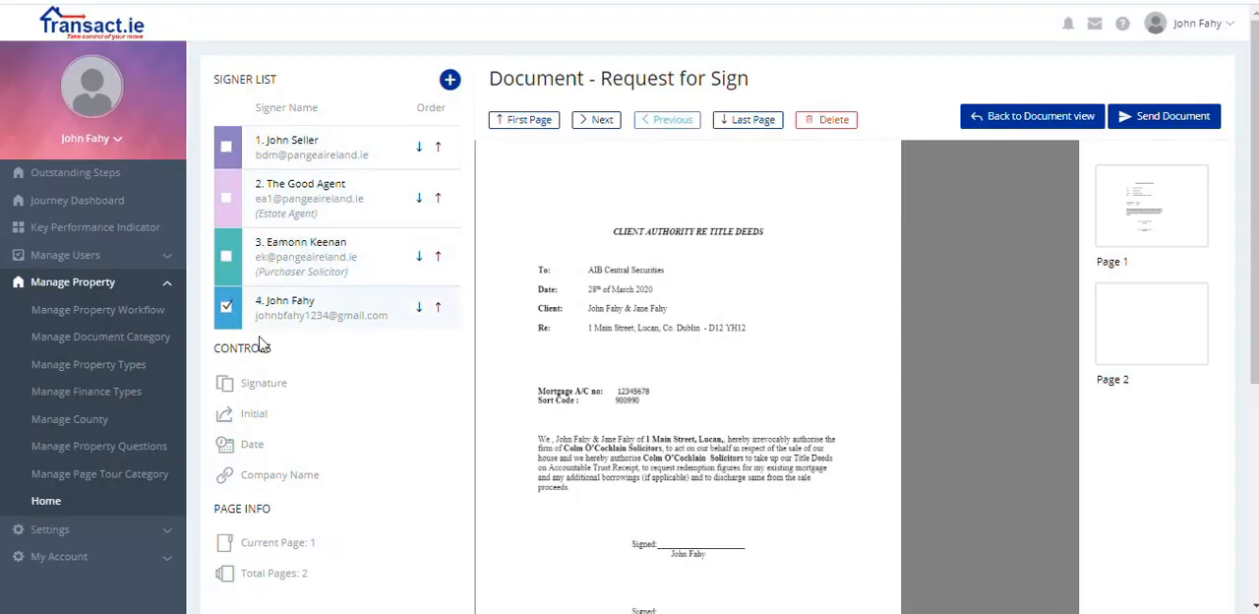
left_click(281, 391)
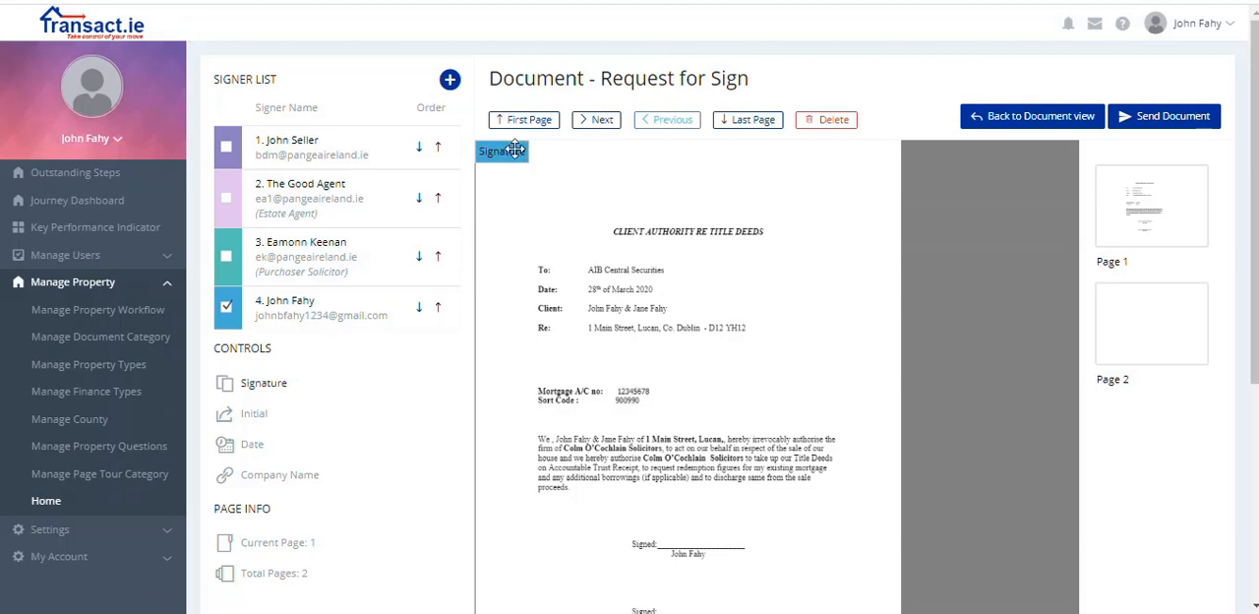
mouse_move(519, 152)
left_mouse_down()
mouse_move(651, 386)
mouse_move(703, 532)
left_mouse_up()
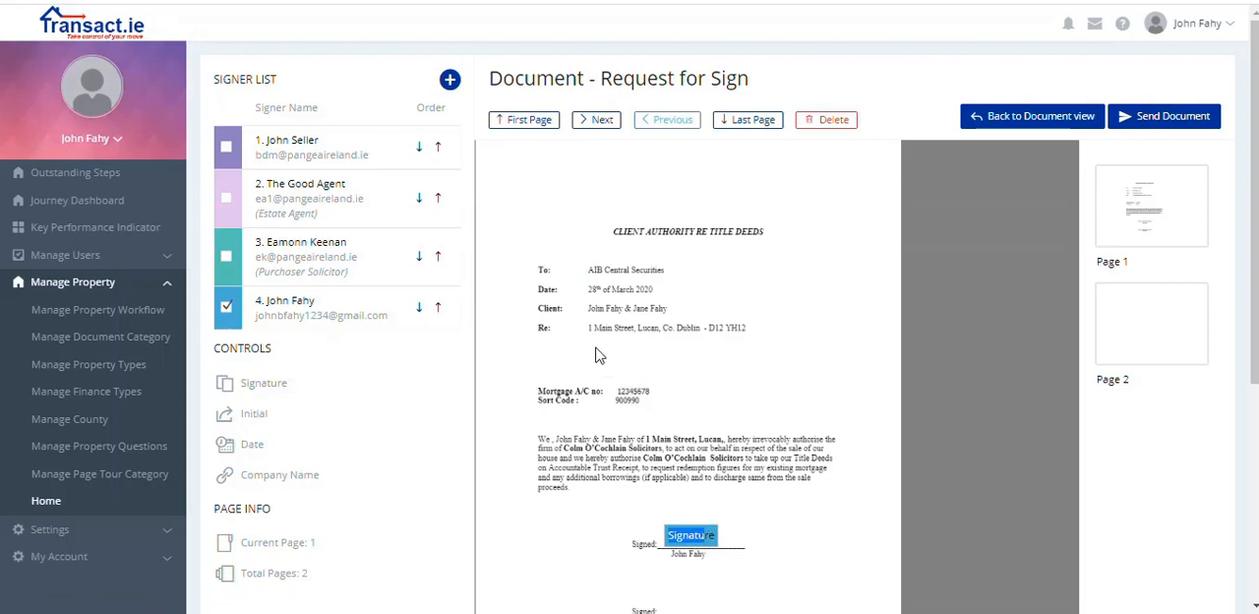
Step: Add the second client as a signer by entering their full name and e-mail address
left_click(449, 78)
left_click(562, 119)
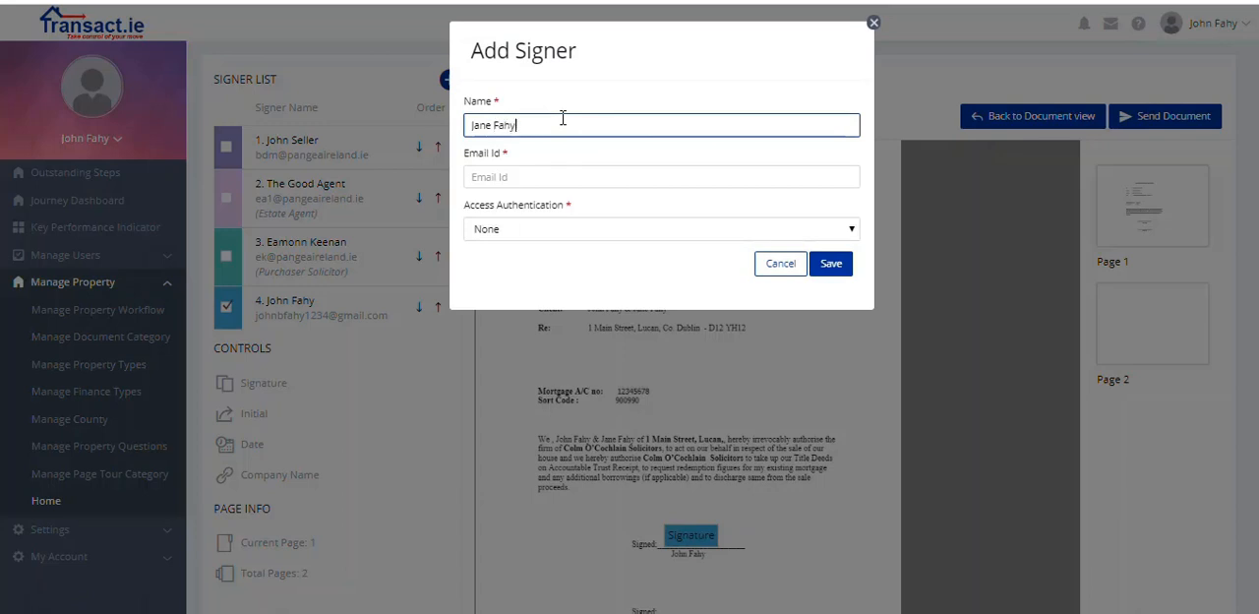
key("Tab")
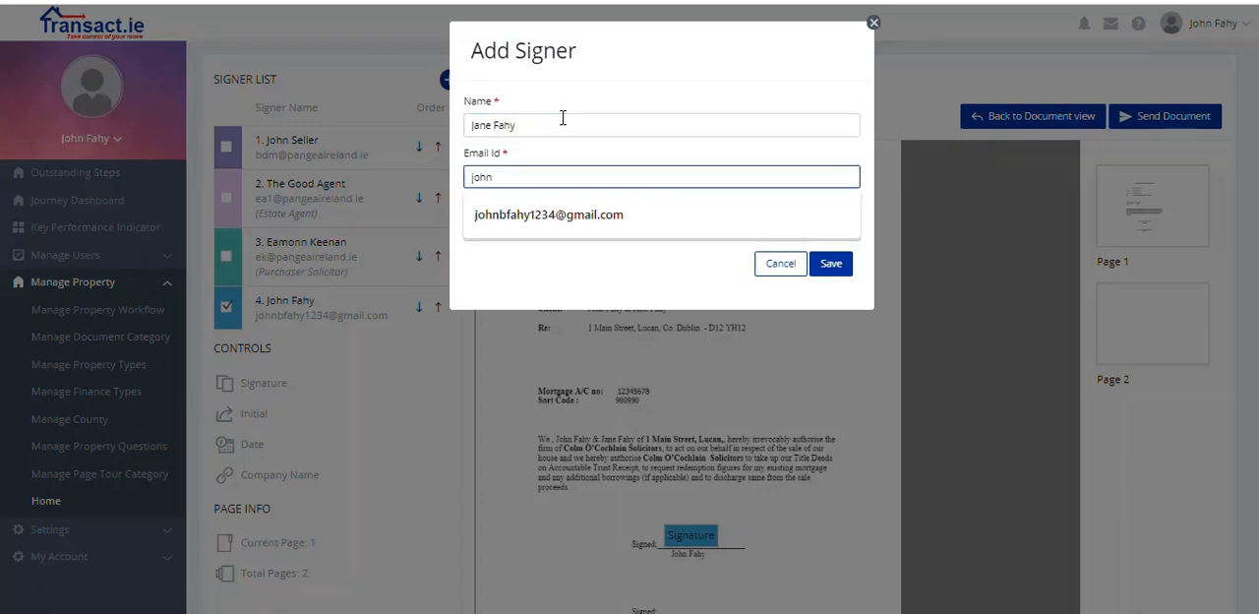
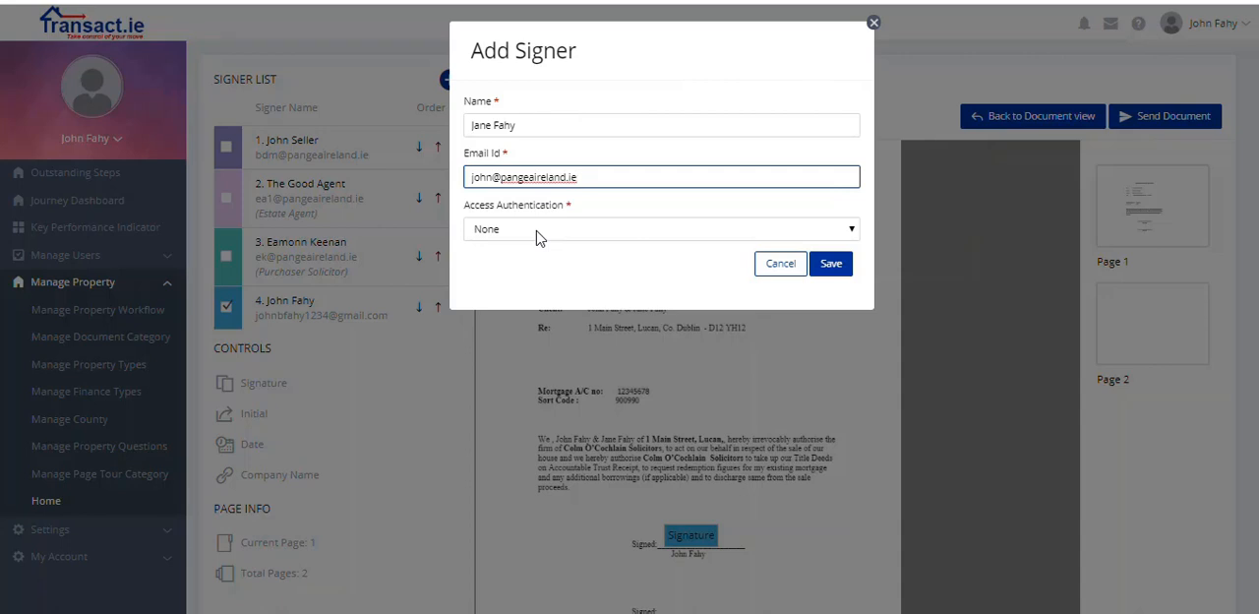
left_click(830, 263)
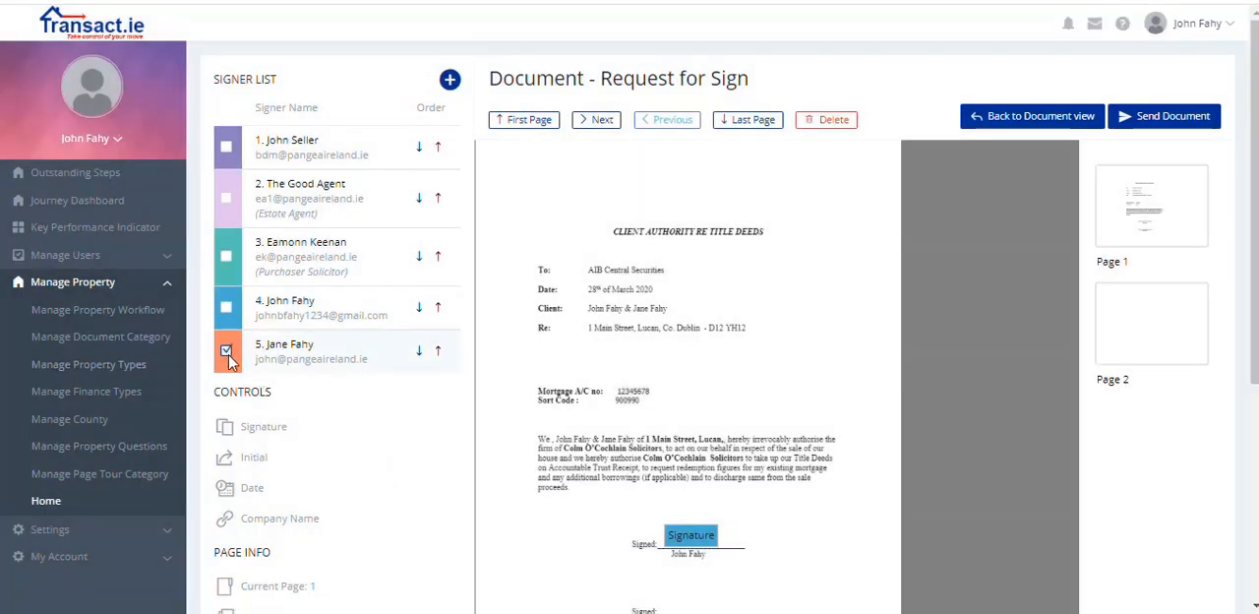
Step: Place the second client's Signature field on the second Signed line and send the document for signing
left_click(267, 426)
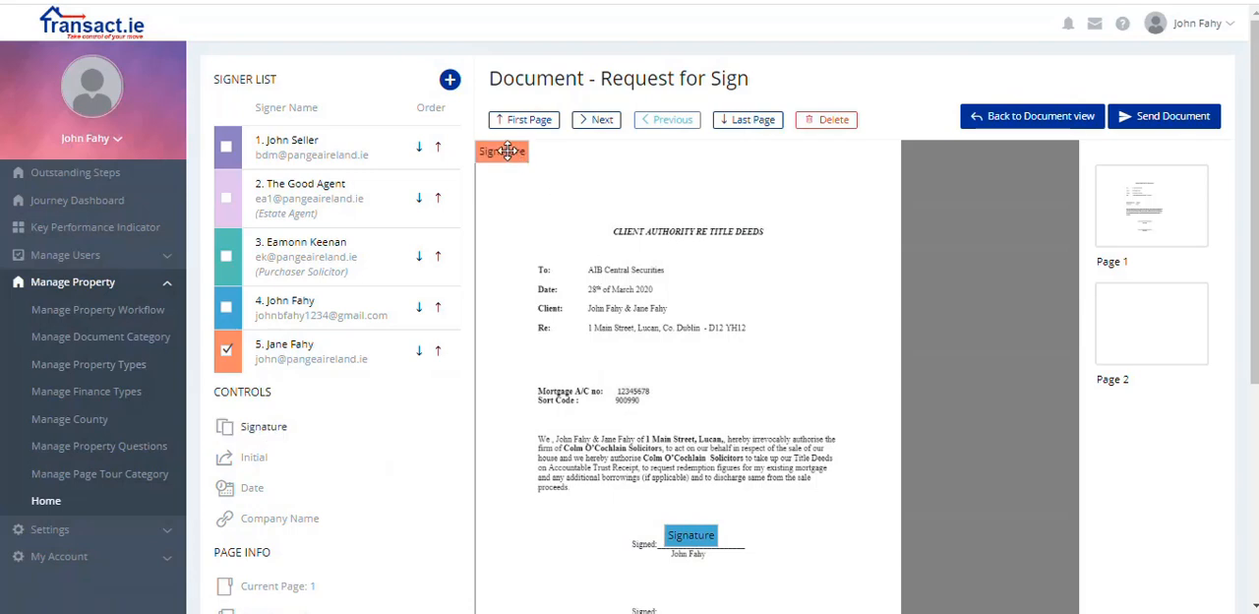
mouse_move(507, 150)
left_mouse_down()
mouse_move(604, 239)
mouse_move(682, 402)
mouse_move(704, 591)
left_mouse_up()
scroll(705, 525, "down", 2)
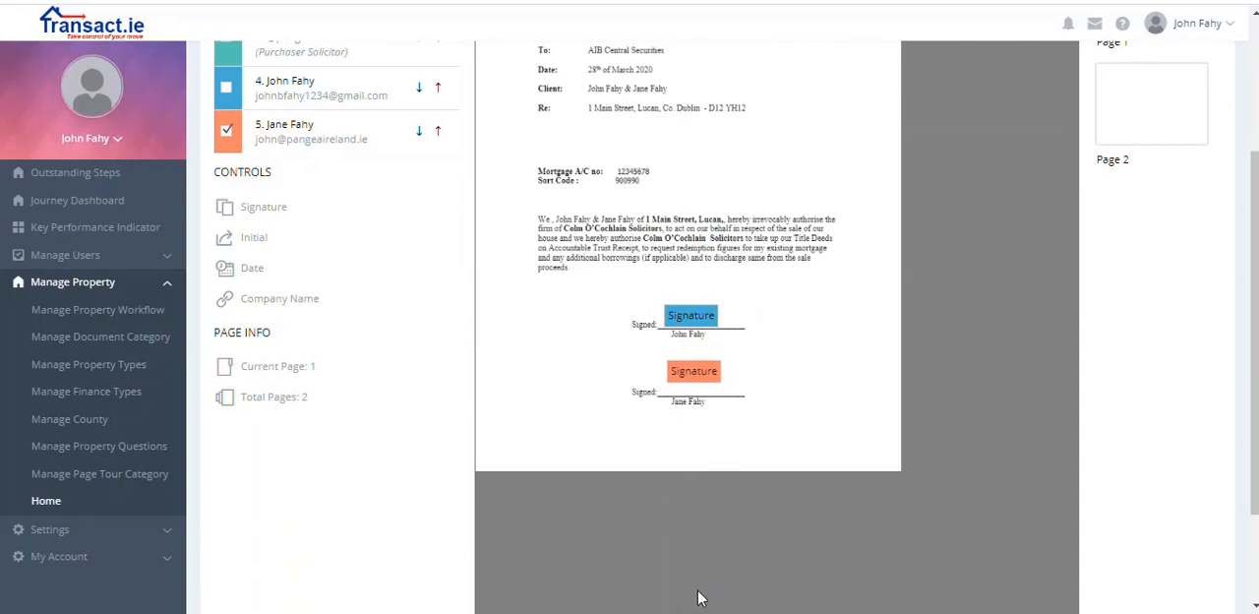
scroll(699, 593, "down", 1)
scroll(695, 604, "down", 2)
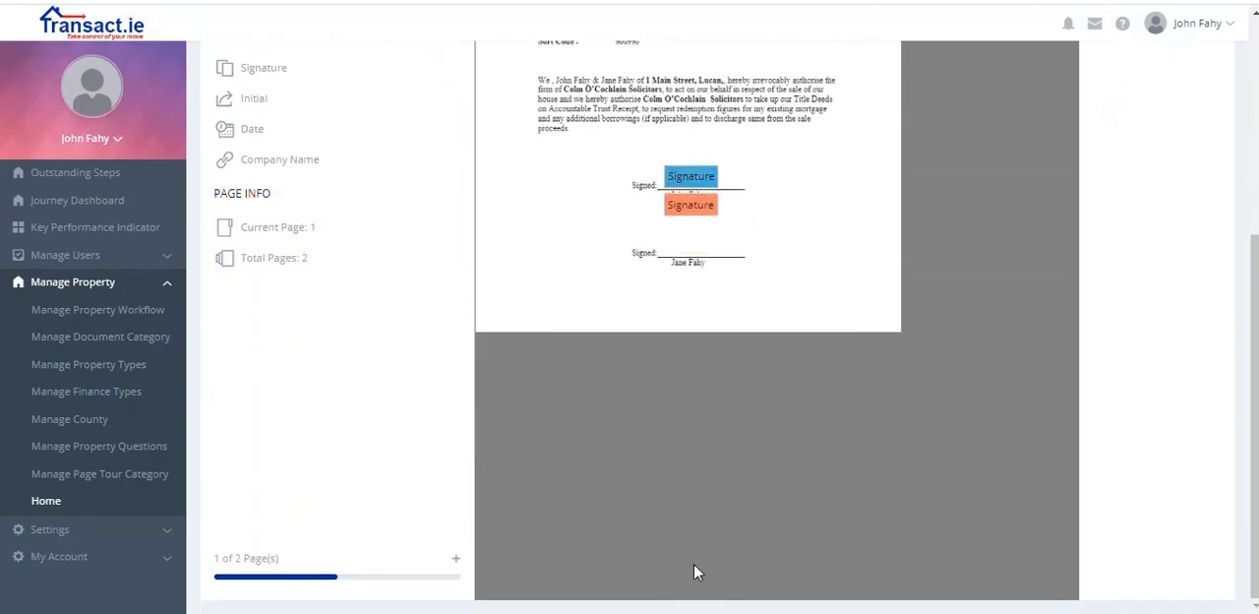
left_click_drag(700, 227, 698, 250)
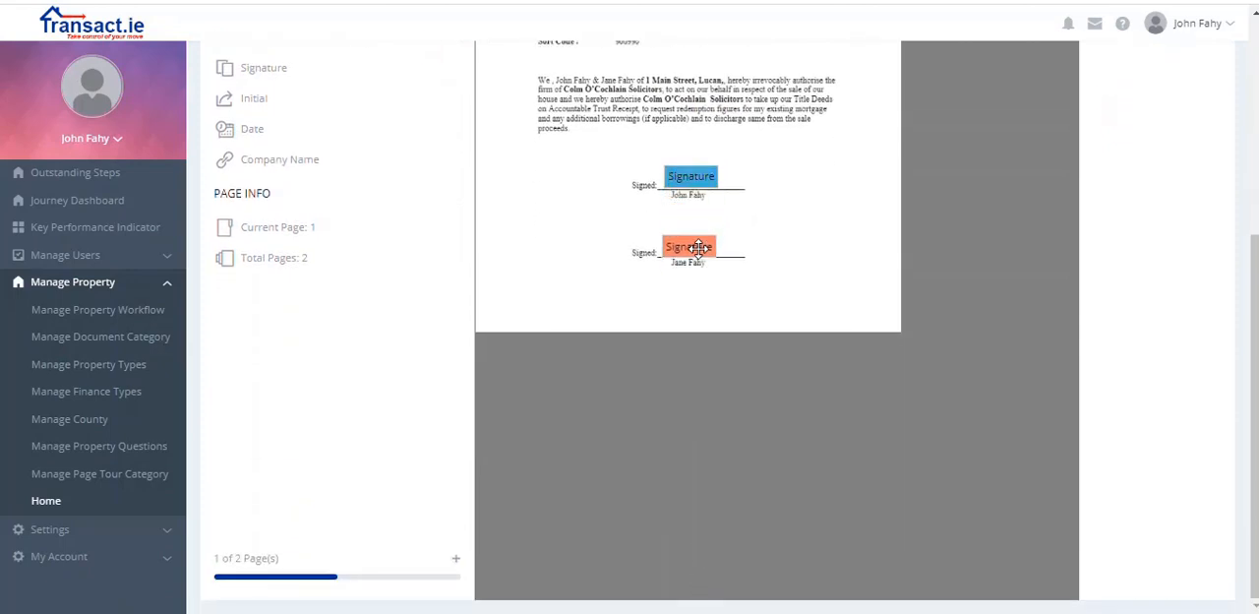
left_click_drag(1255, 339, 1228, 121)
left_click(1193, 119)
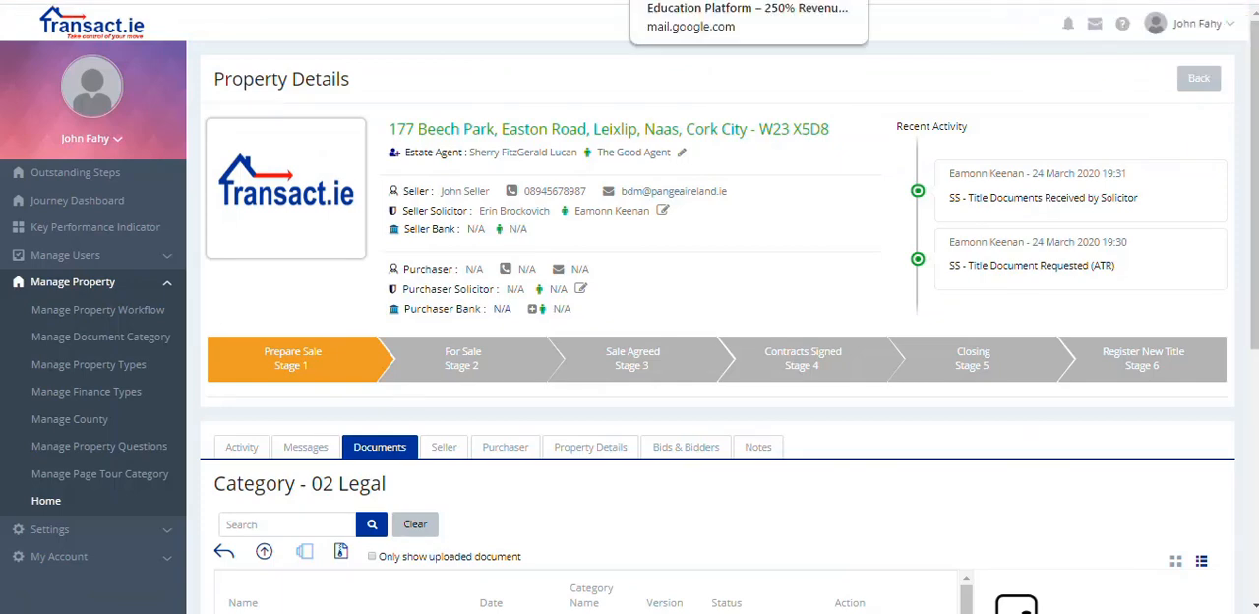
Step: Switch to the first client's Gmail inbox, open the Request for Signature e-mail and open its document for review
left_click(689, 1)
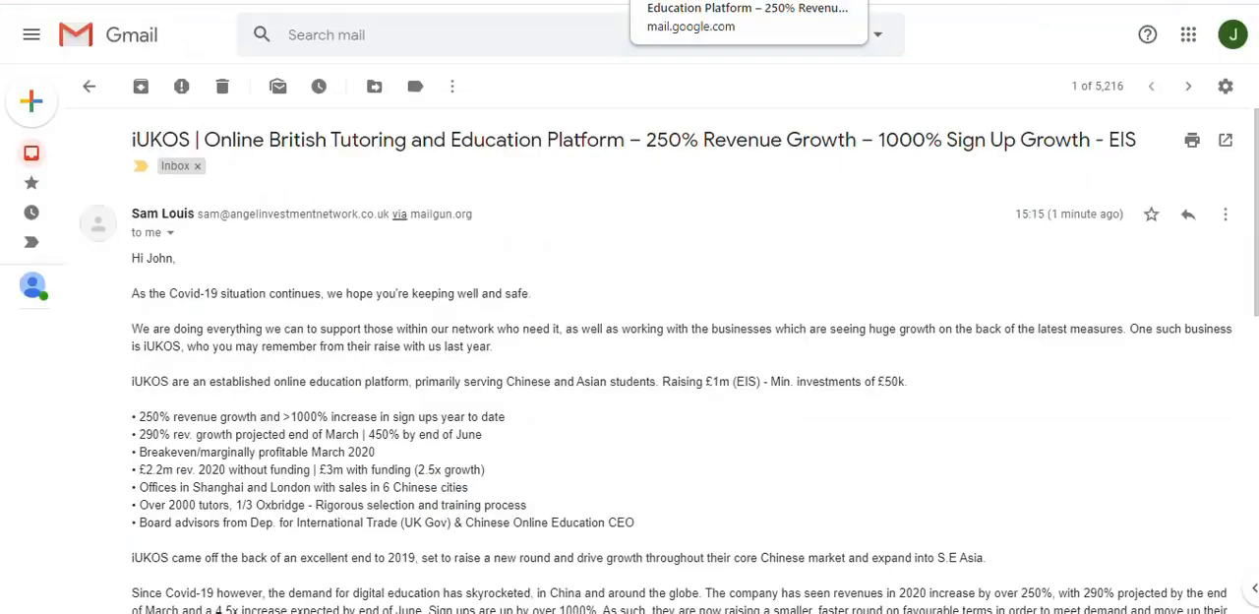
left_click(31, 152)
left_click(444, 180)
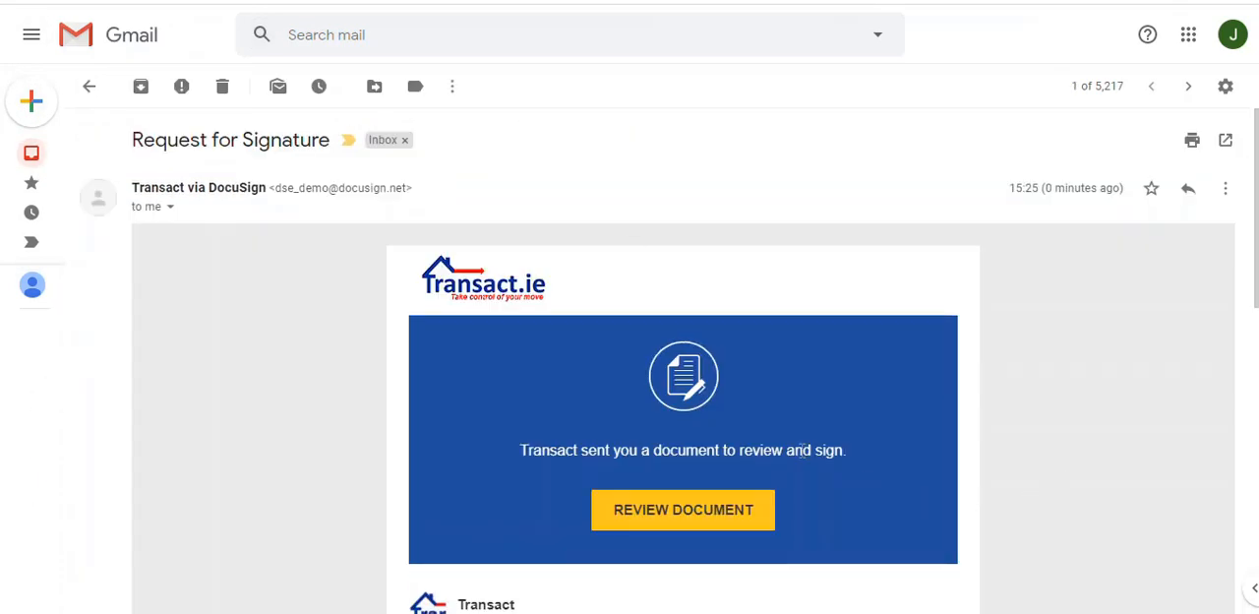
left_click(689, 507)
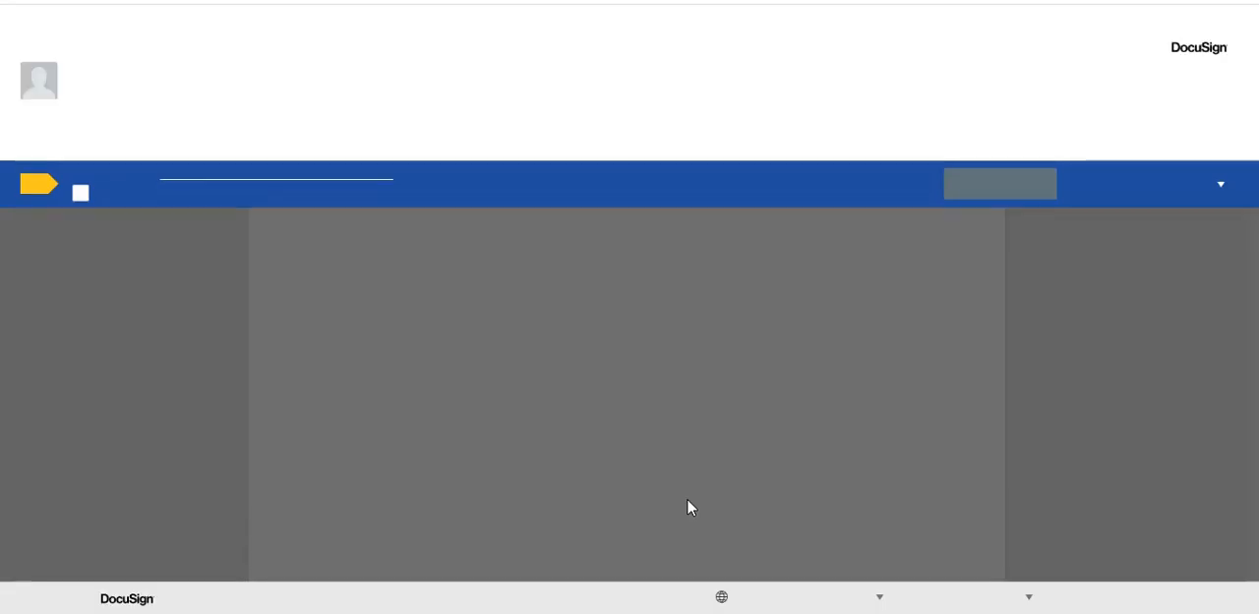
Step: Agree to use electronic records and signatures, continue to the document and start signing at the first client's signature field
left_click(80, 201)
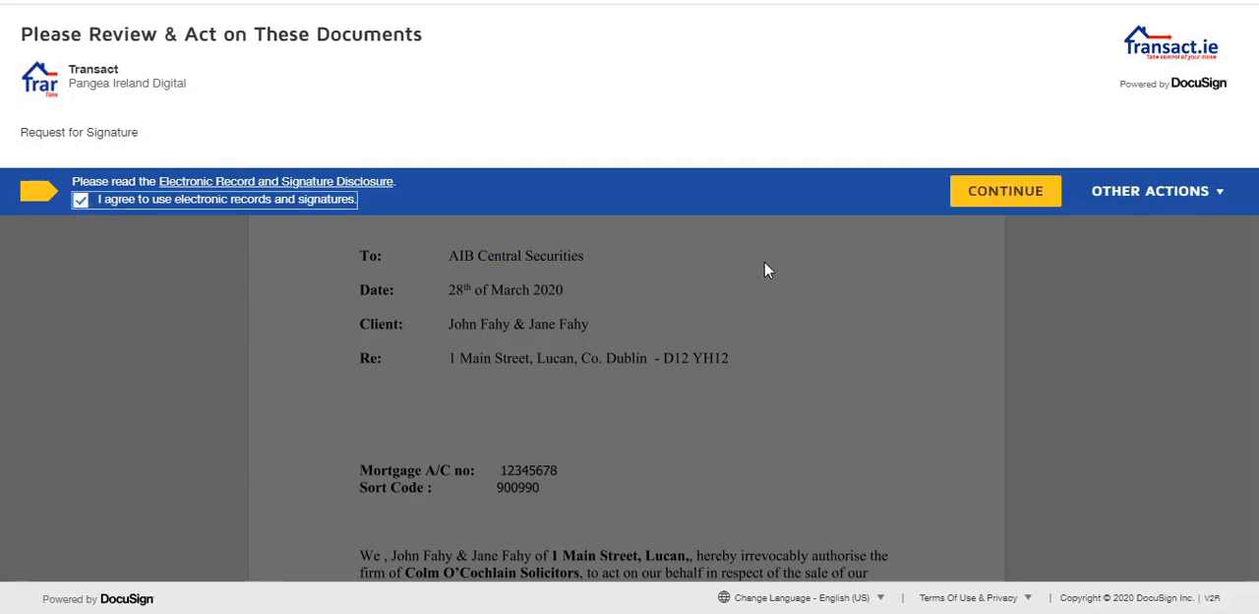
left_click(979, 197)
scroll(1254, 142, "down", 1)
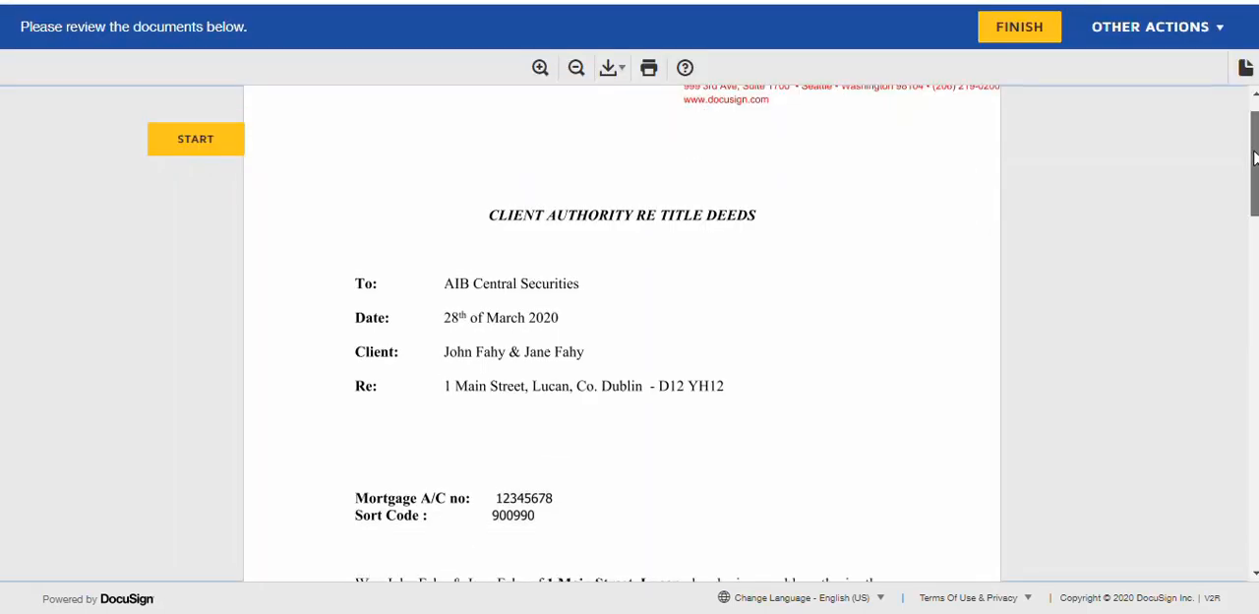
left_click(221, 159)
Step: Draw the first client's signature by hand, adopt it on the first Signed line and finish signing
left_click(622, 342)
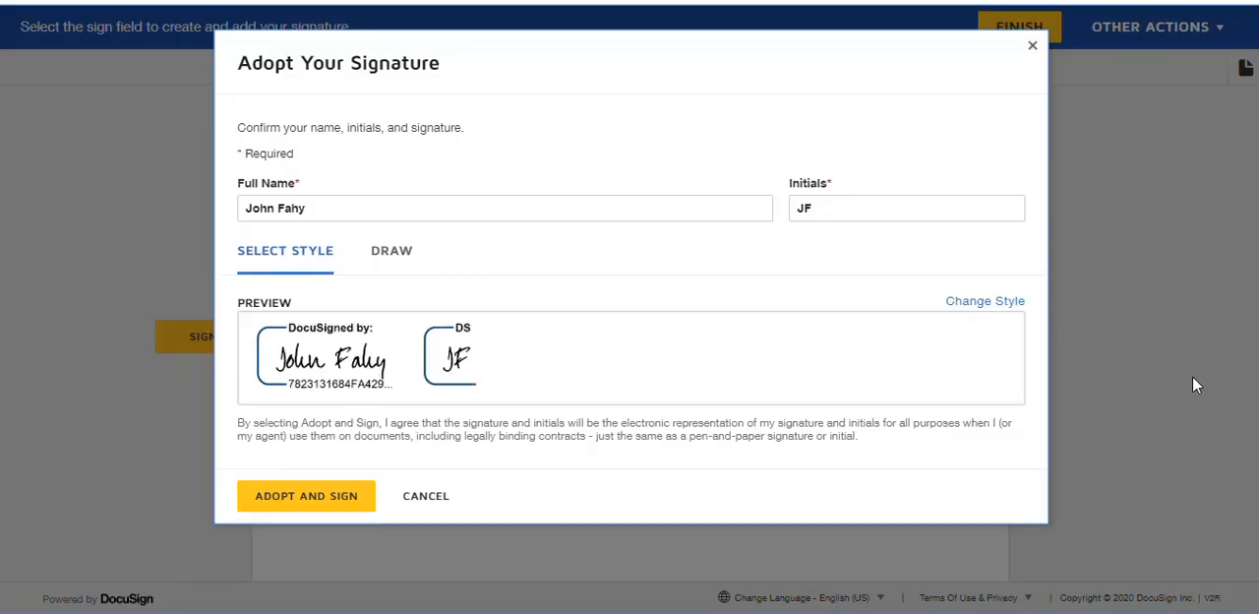
left_click(392, 250)
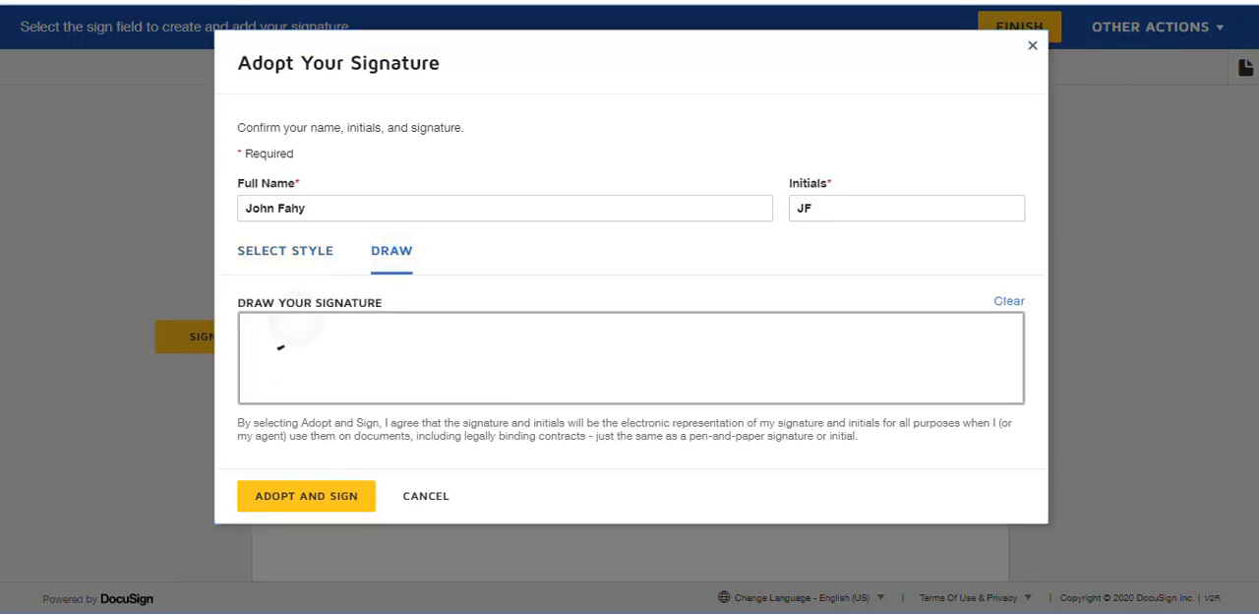
mouse_move(295, 332)
left_mouse_down()
mouse_move(413, 397)
mouse_move(500, 317)
mouse_move(590, 379)
mouse_move(651, 400)
left_mouse_up()
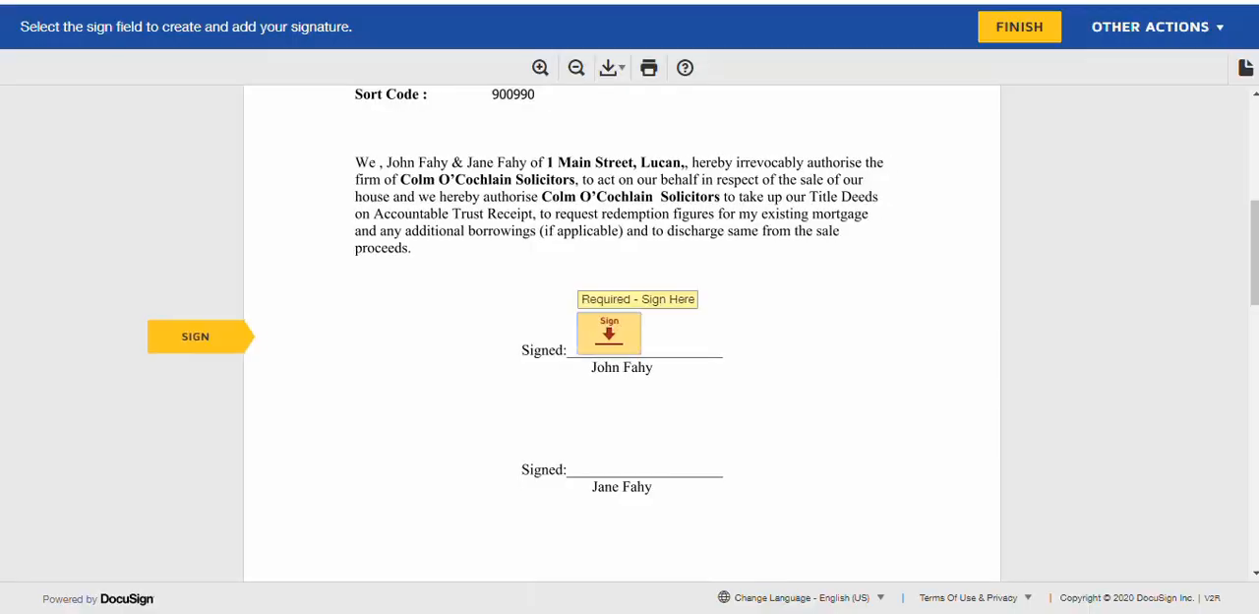
left_click(1018, 26)
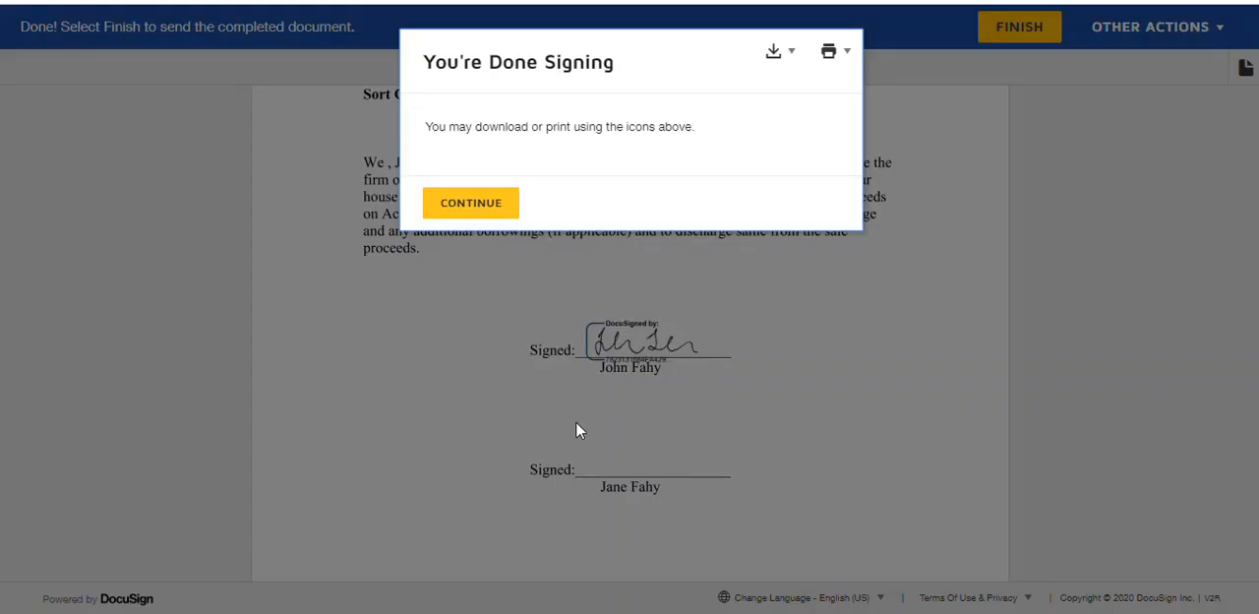
left_click(479, 197)
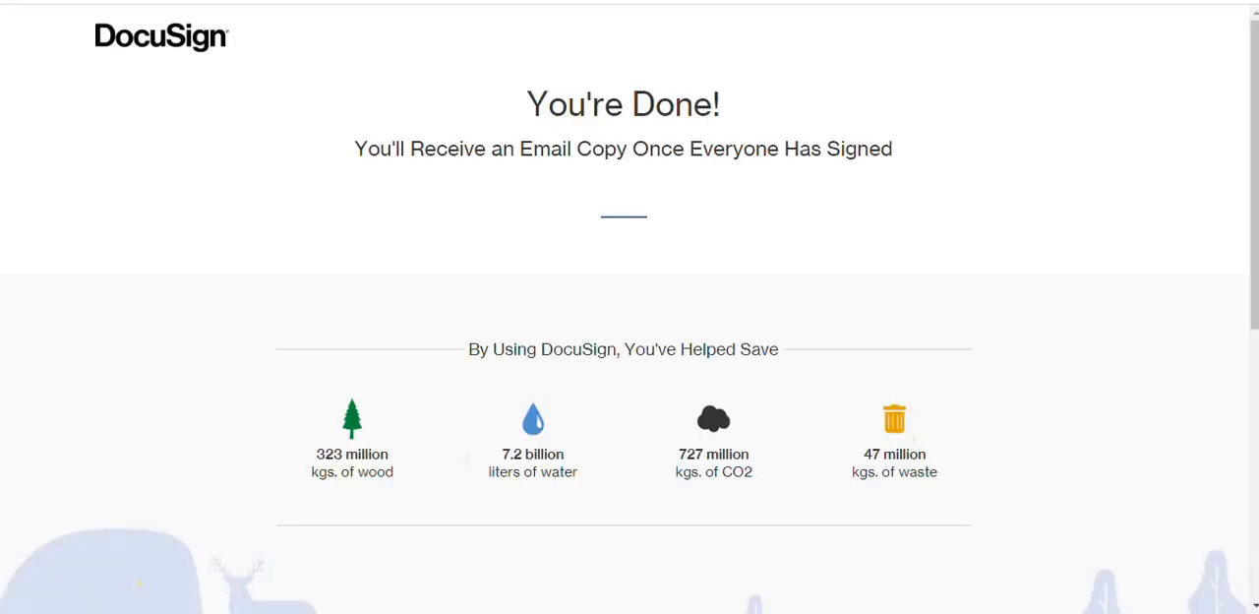
Step: Switch to the second client's Gmail inbox and open the document from the Request for Signature e-mail for review
left_click(432, 2)
left_click(428, 134)
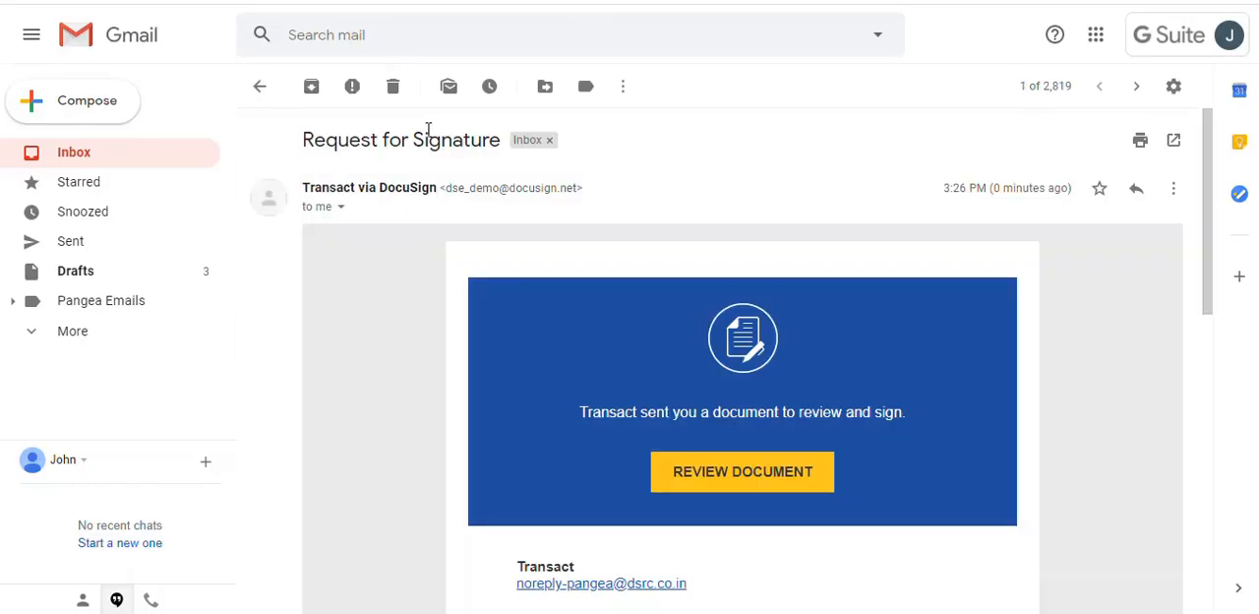
left_click(732, 500)
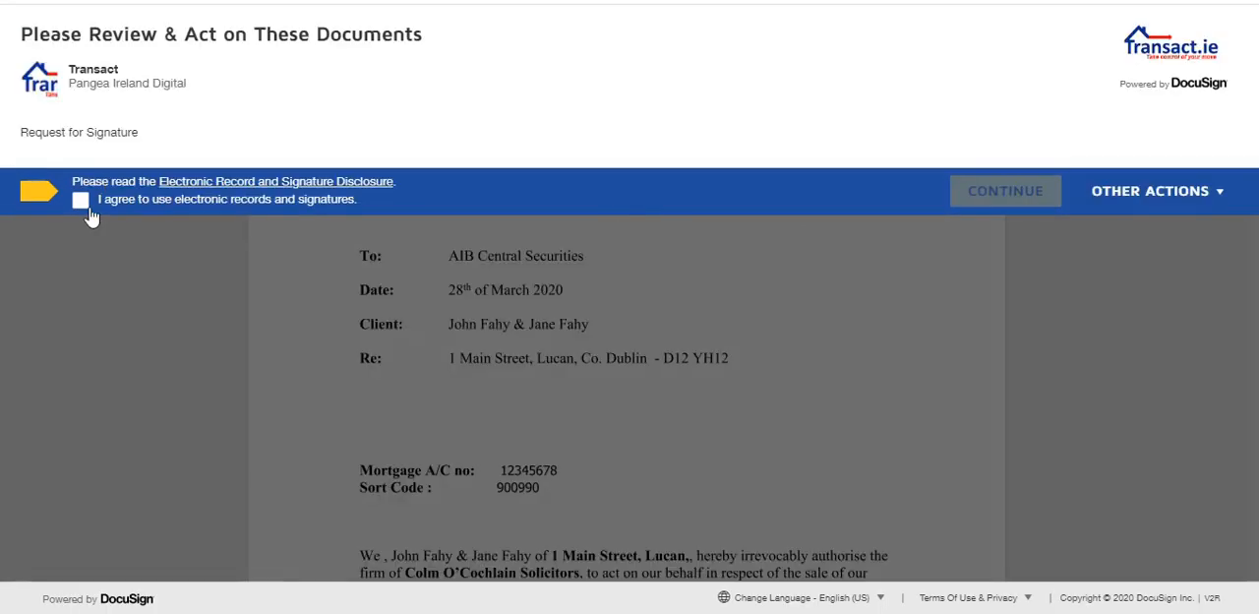
Step: Accept electronic records and signatures for the second client and start signing at their signature field
left_click(81, 202)
left_click(1036, 190)
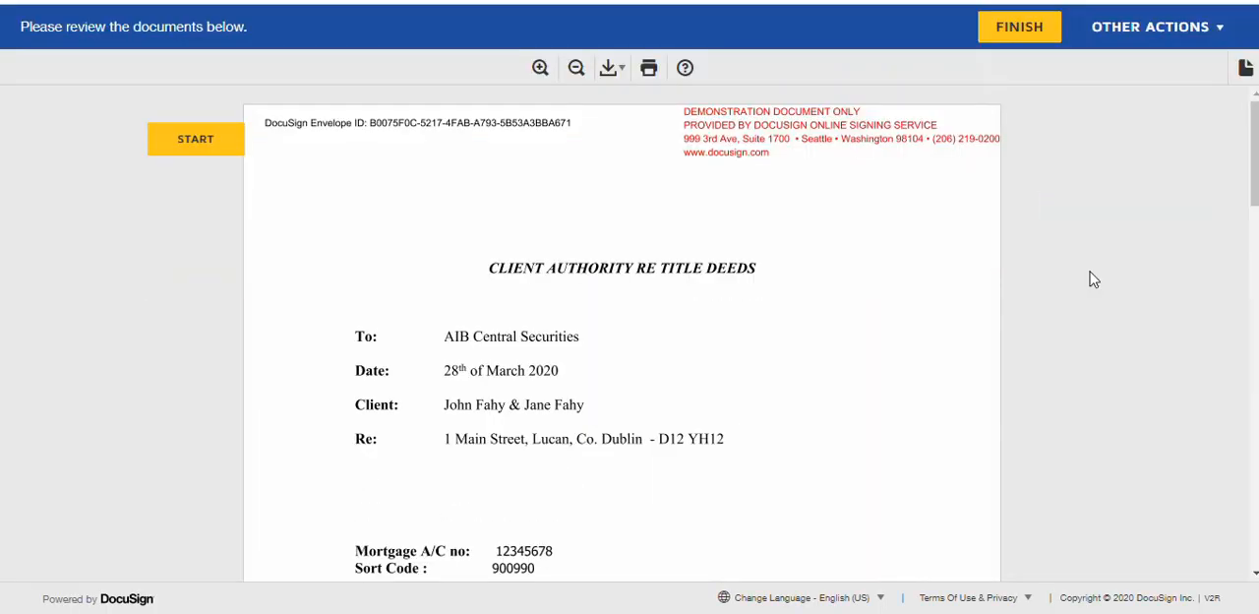
left_click(216, 135)
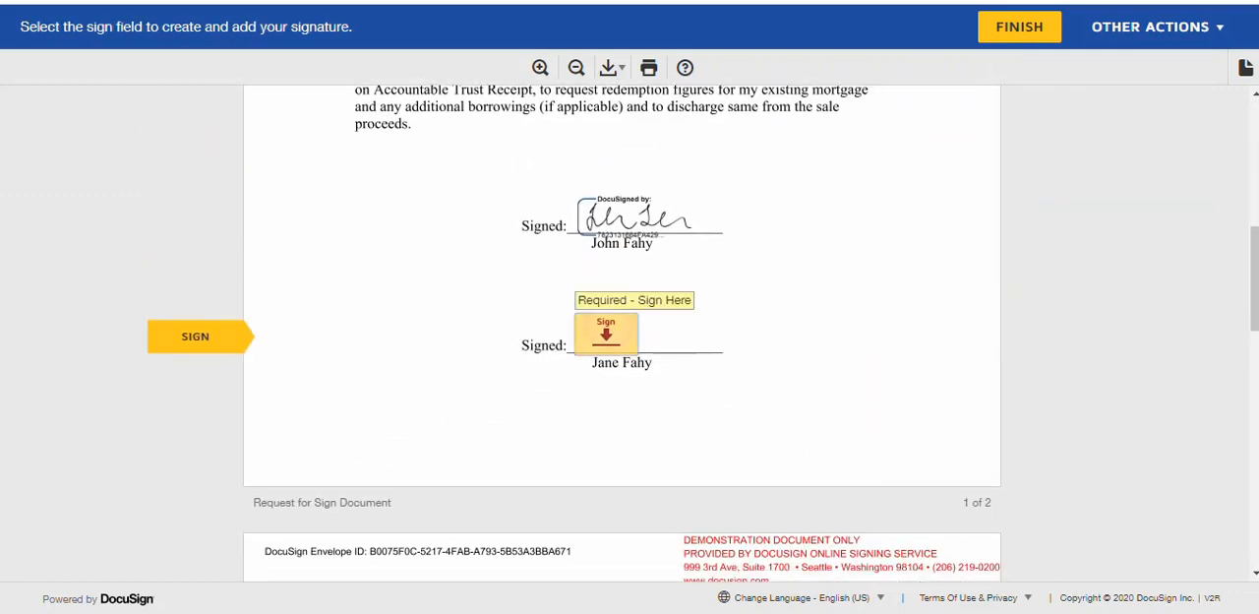
Step: Draw the second client's signature by hand, adopt it on the second Signed line and finish signing
left_click(605, 334)
left_click(392, 250)
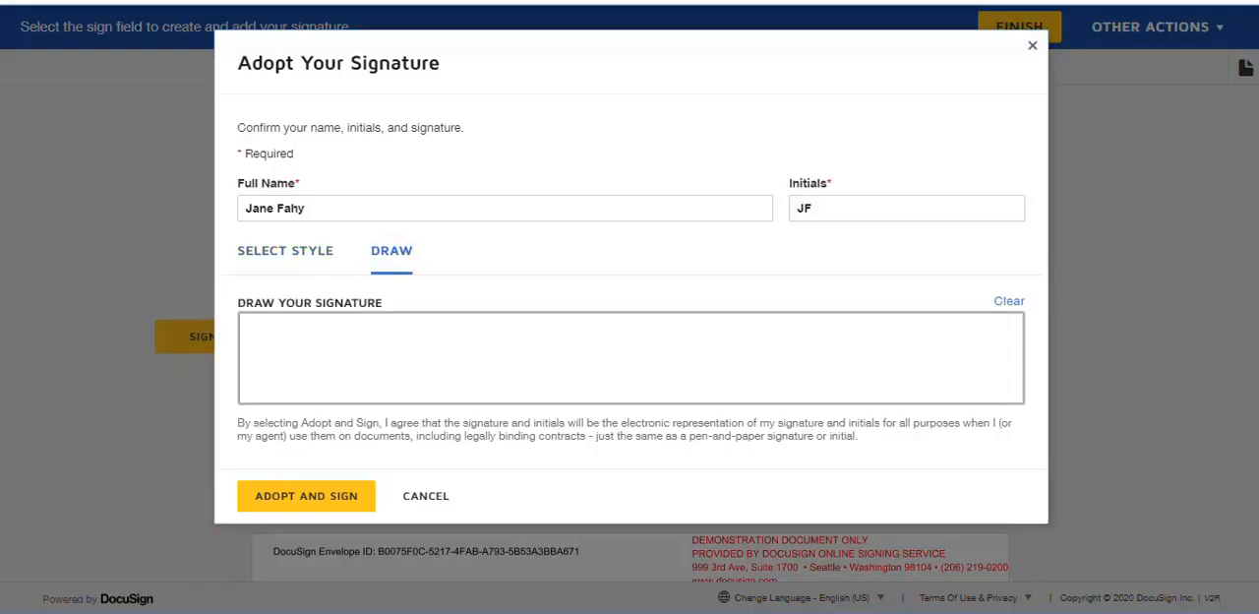
left_click_drag(273, 361, 298, 378)
mouse_move(319, 390)
left_mouse_down()
mouse_move(334, 358)
mouse_move(404, 378)
left_mouse_up()
mouse_move(488, 347)
left_mouse_down()
mouse_move(542, 313)
mouse_move(728, 381)
mouse_move(765, 370)
left_mouse_up()
left_click(305, 495)
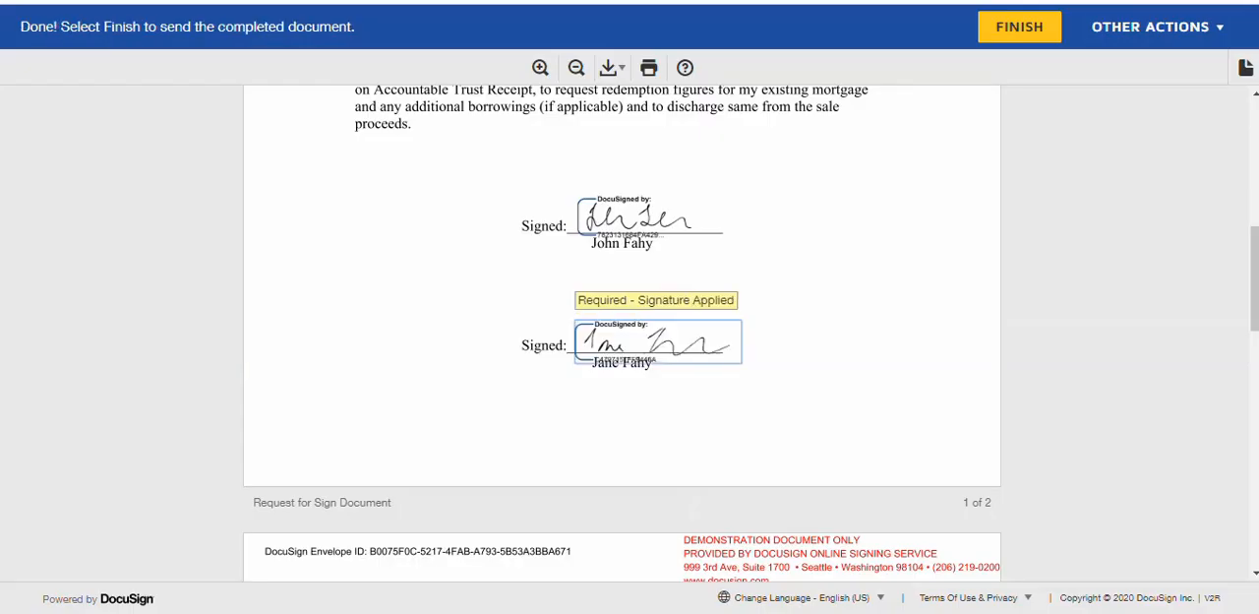
left_click(1019, 27)
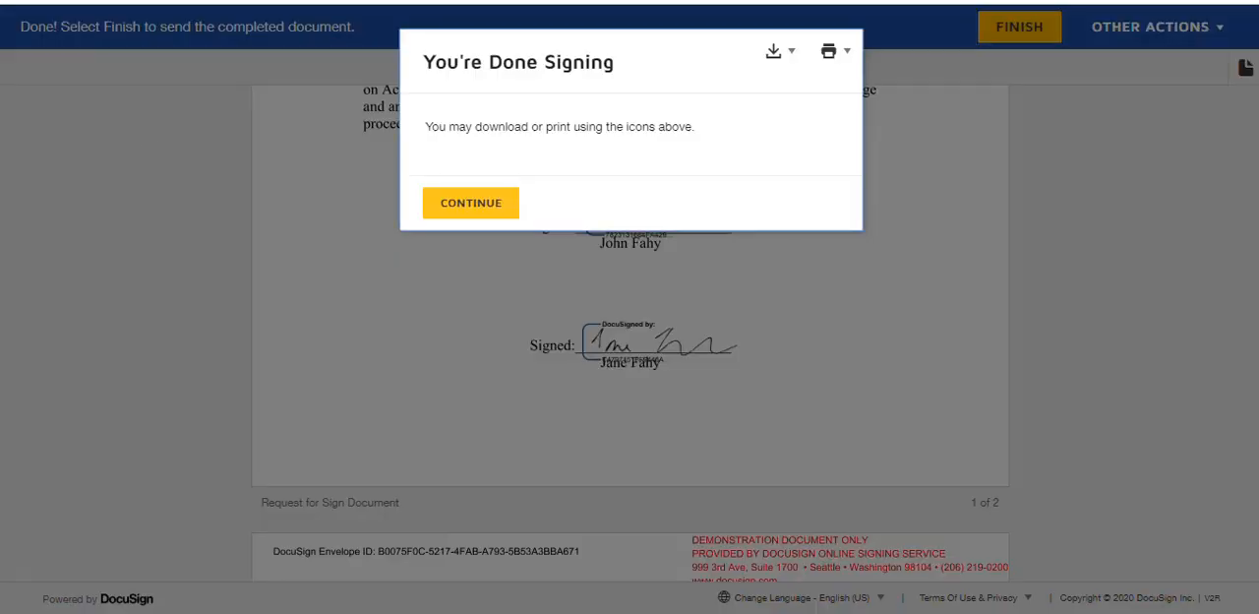
left_click(485, 209)
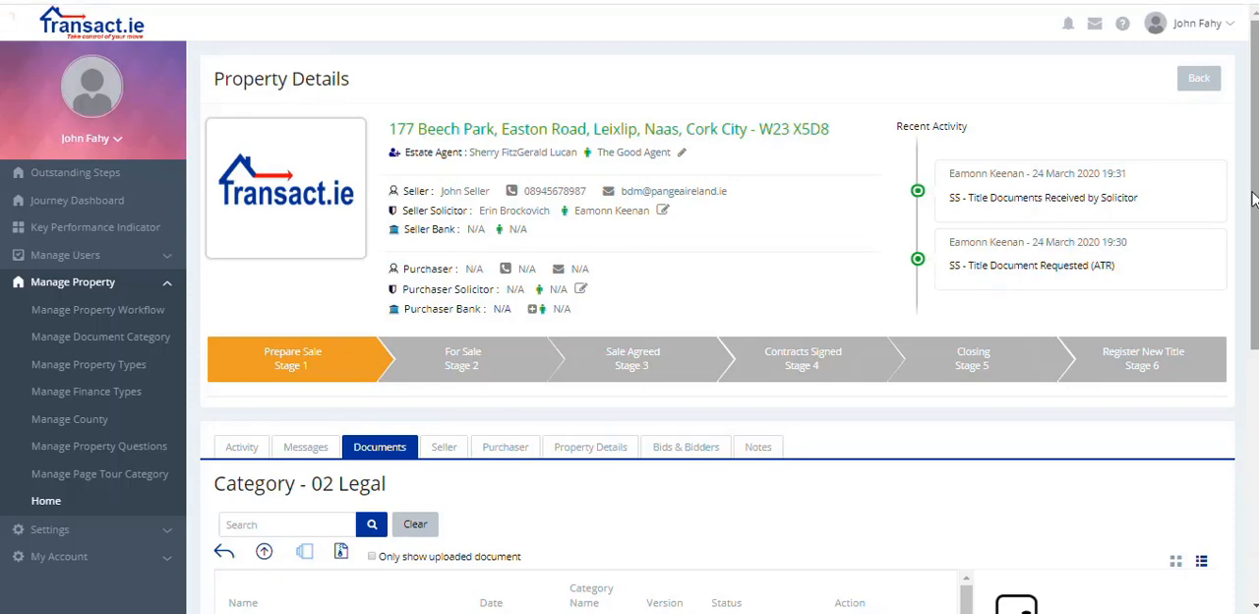
Step: Switch back to Transact.ie and check the signing status of the Letter of Authority to retrieve the signed copy
left_click_drag(1252, 198, 1252, 351)
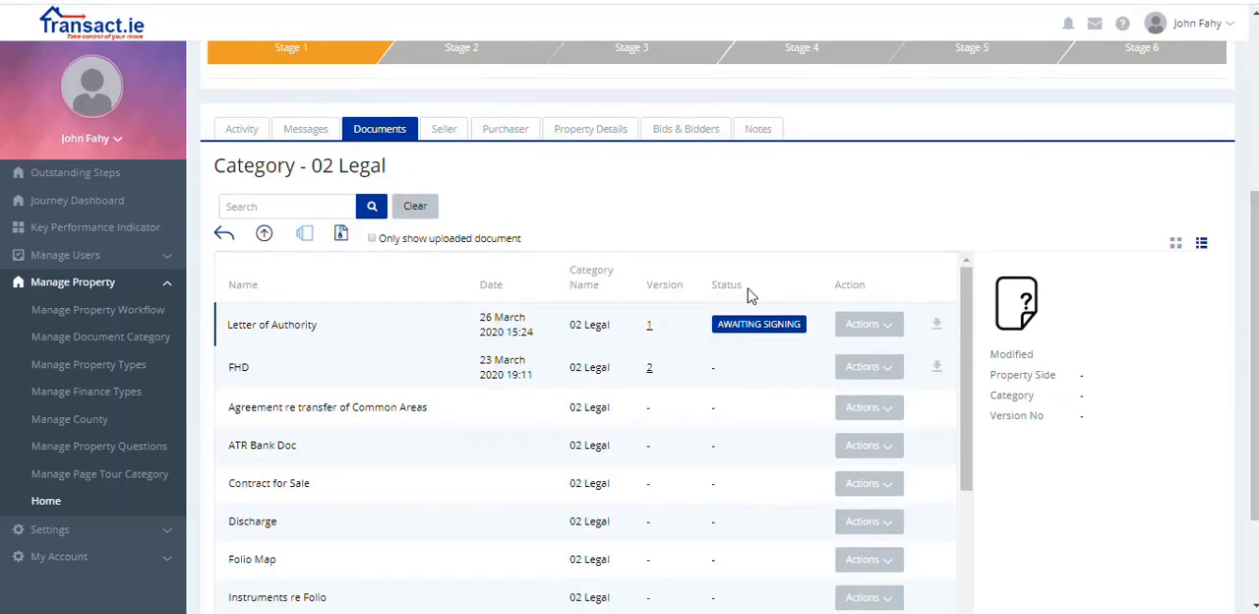
left_click(893, 329)
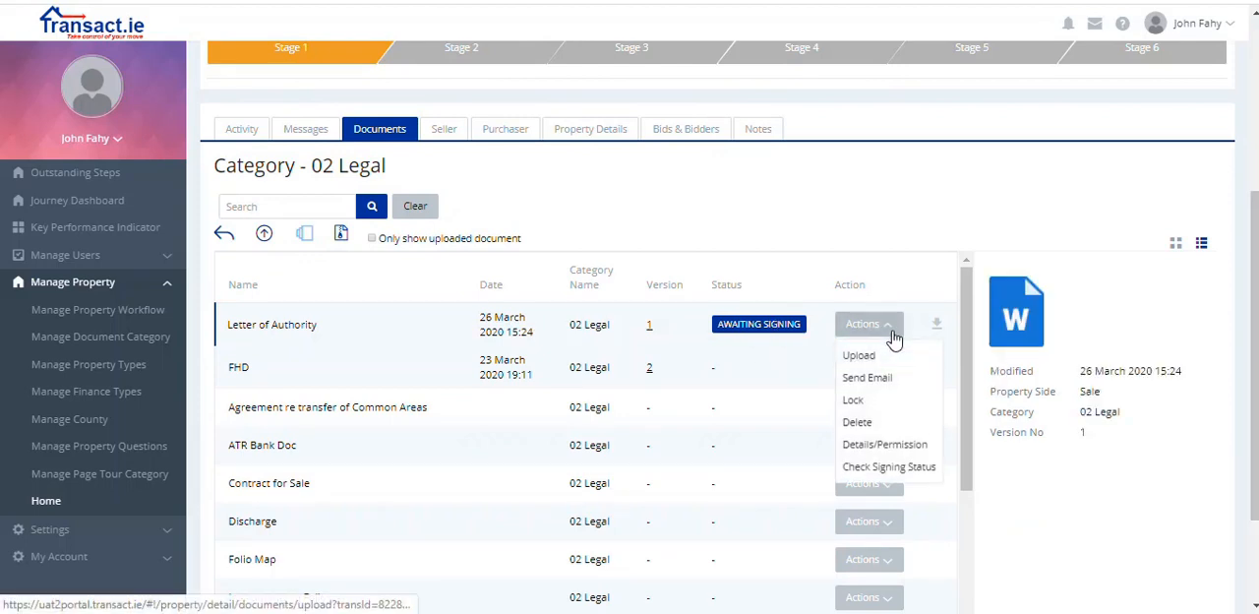
left_click(883, 470)
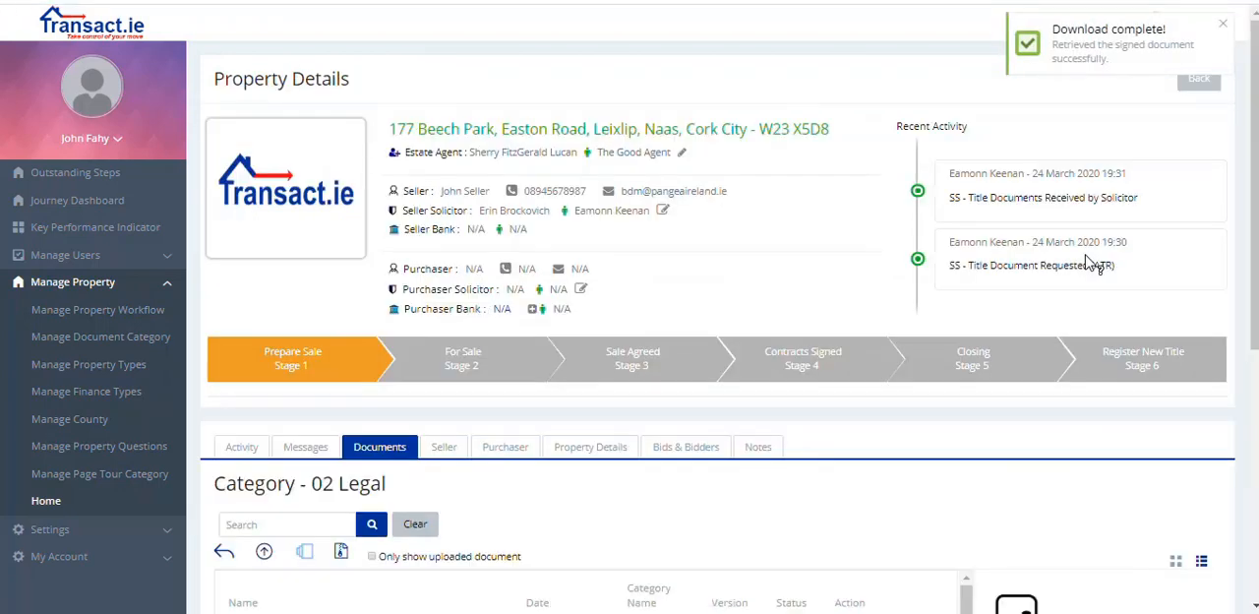
Step: Open the Letter of Authority's version history, download version 2.00 and view the signatures in the PDF
scroll(1254, 260, "down", 2)
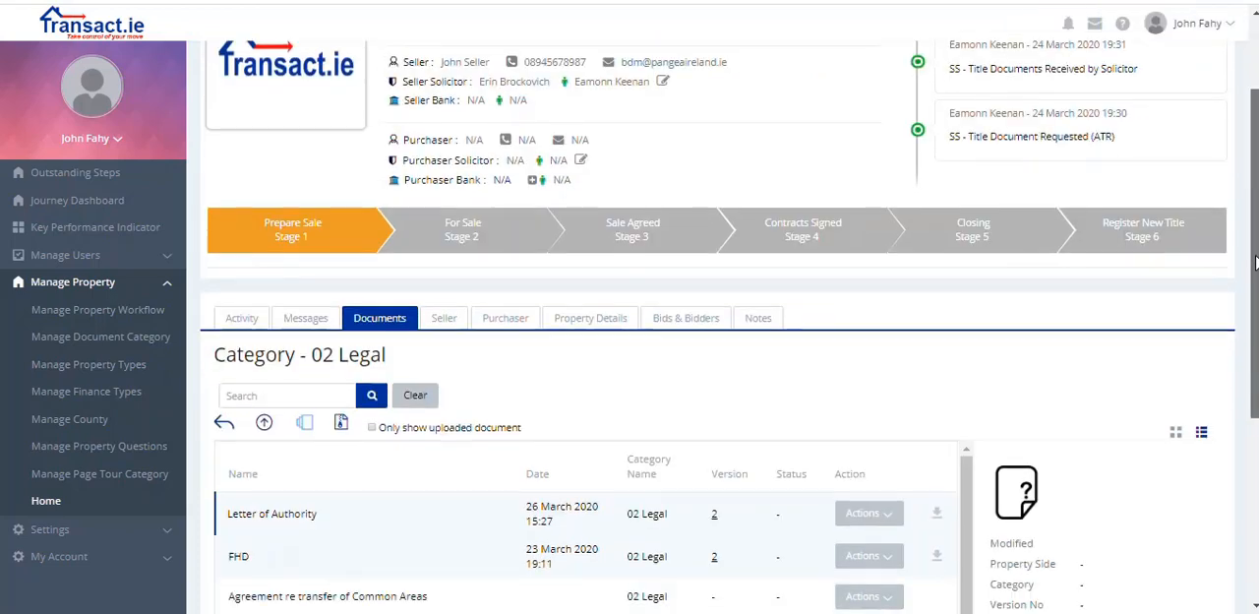
scroll(1255, 260, "down", 2)
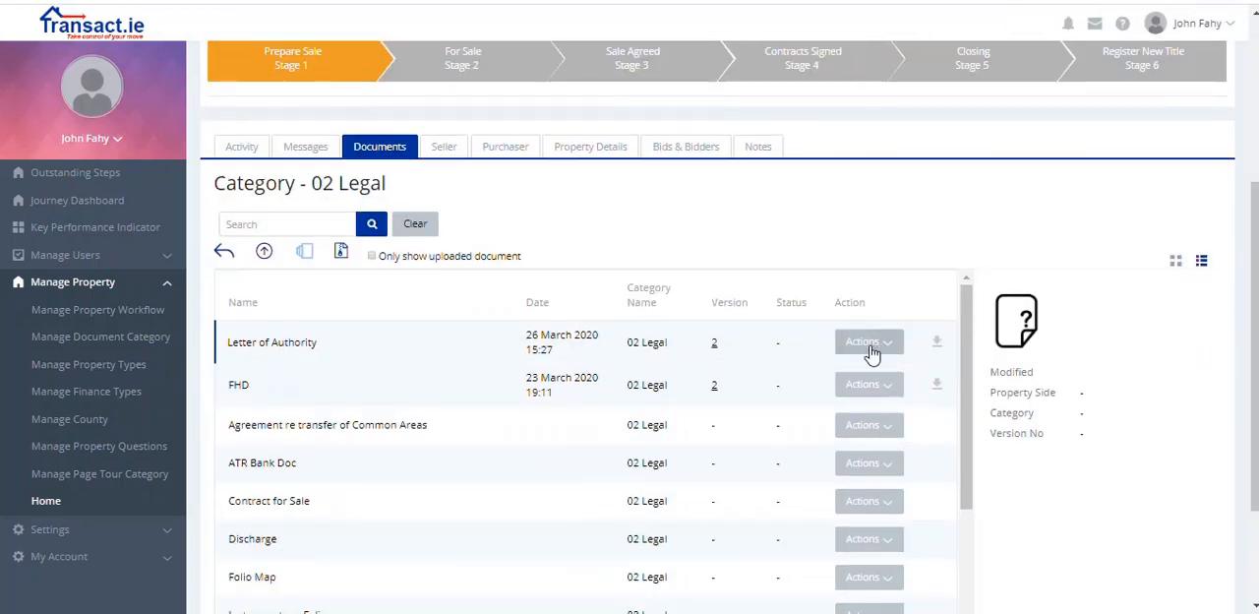
left_click(713, 342)
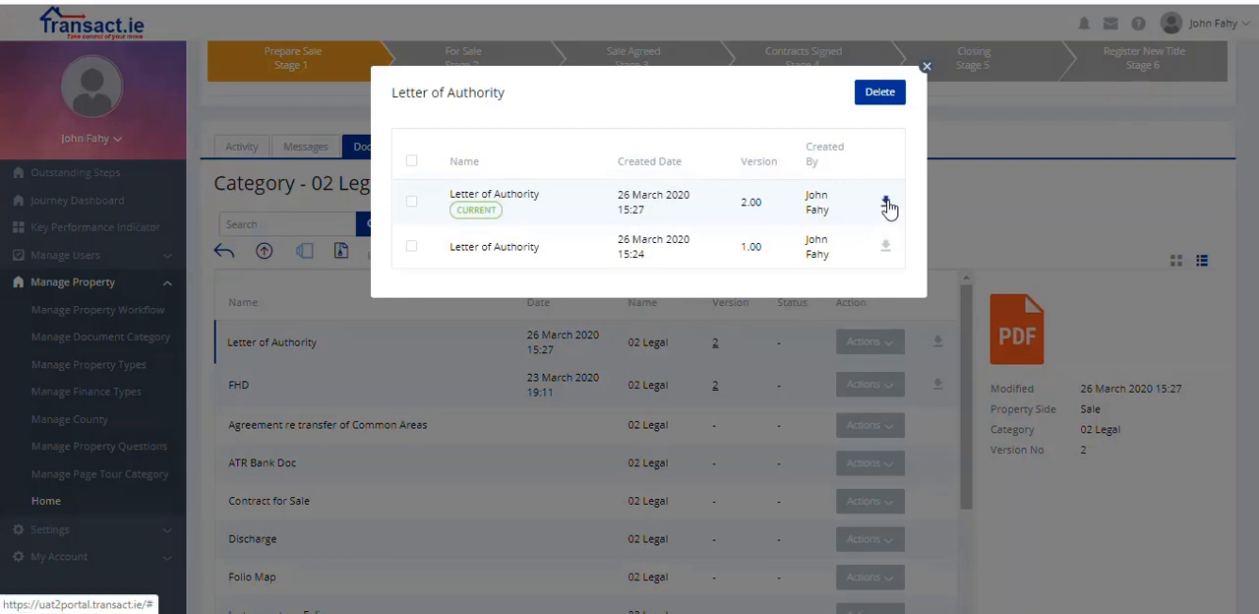
left_click(887, 203)
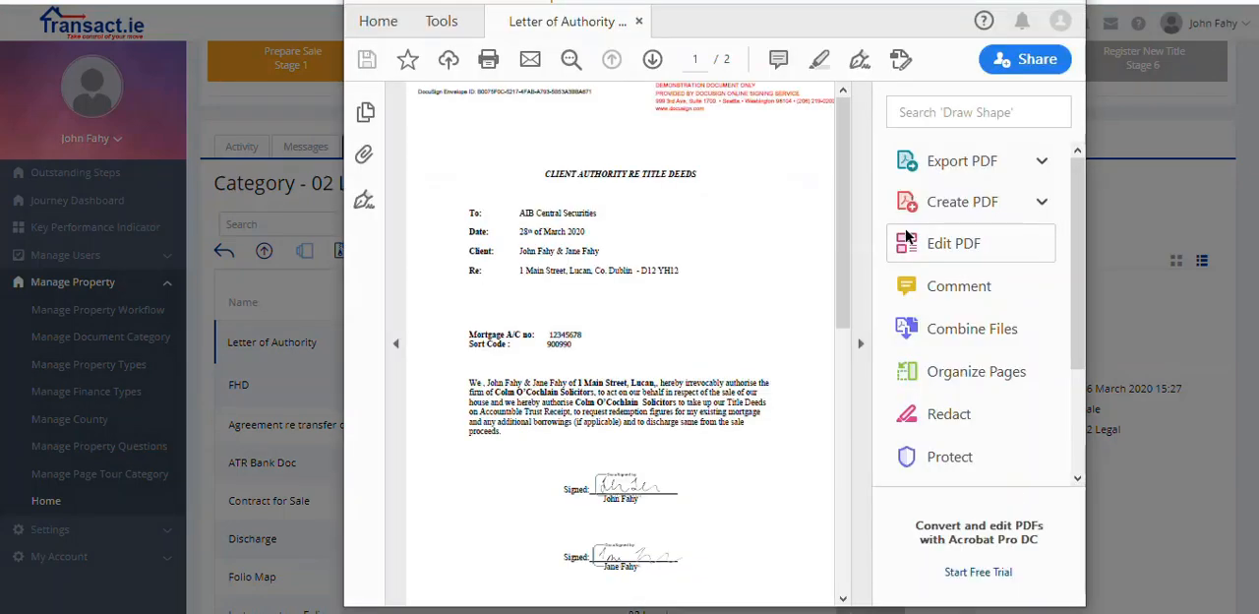
left_click_drag(848, 254, 848, 290)
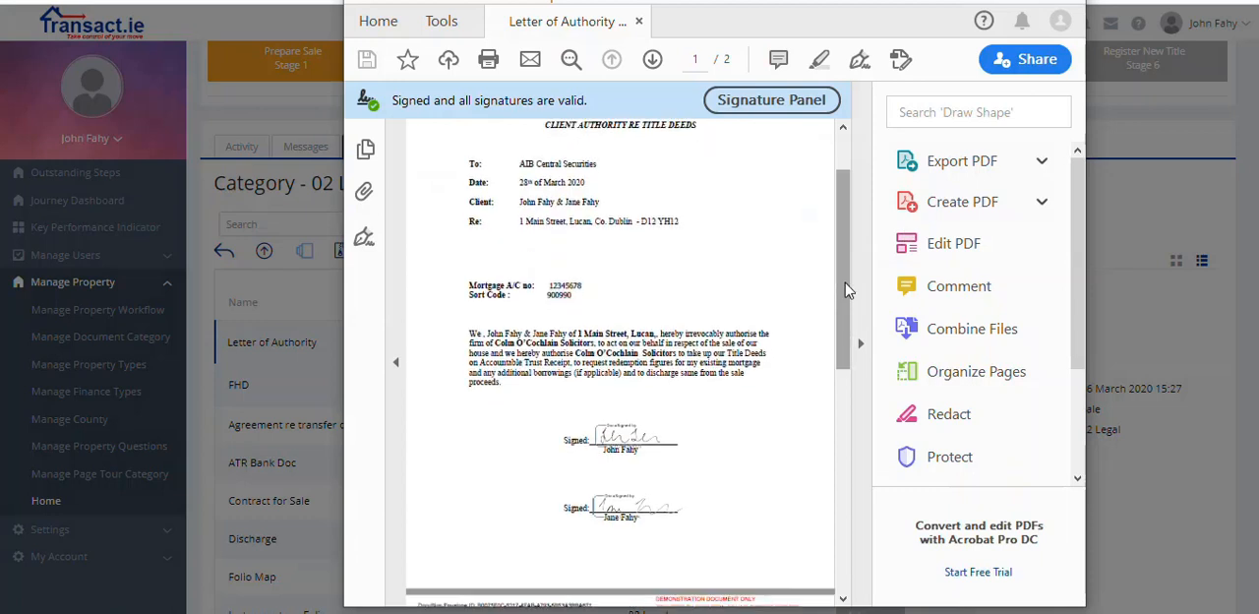